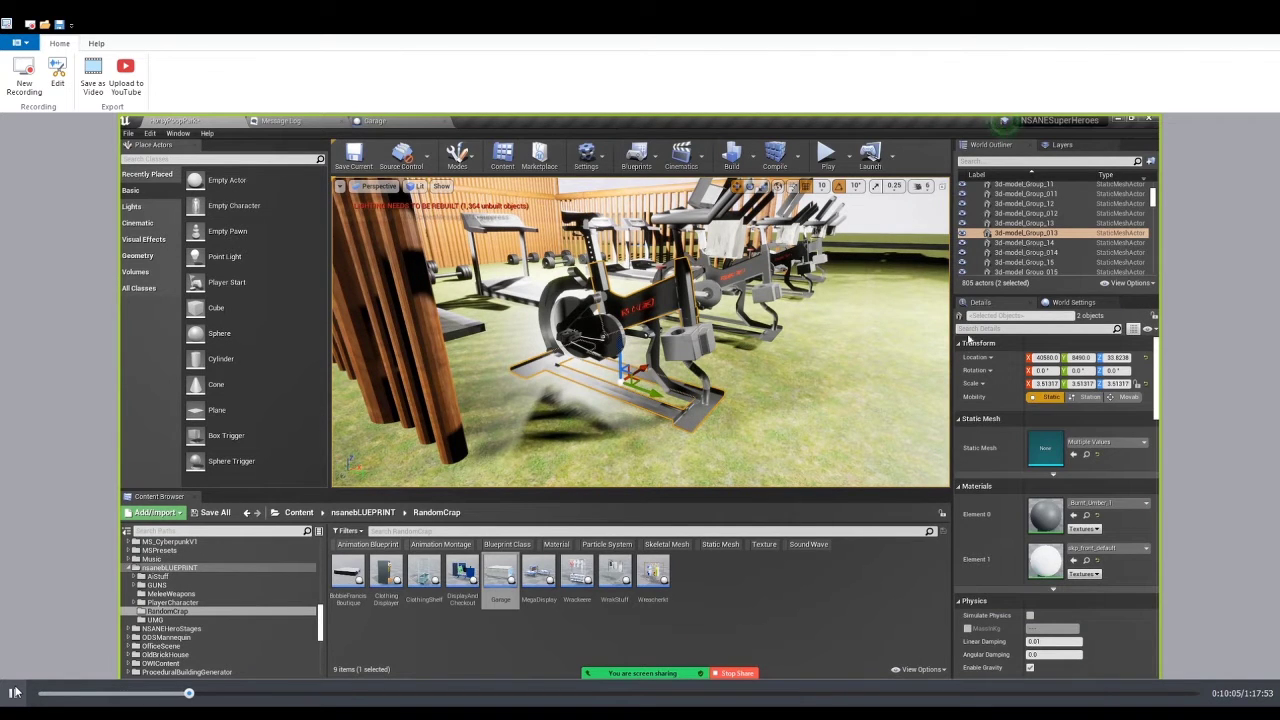
# Filter the World Outliner's actor list by "3d-model_group"
pyautogui.scroll(5, 1005, 226)
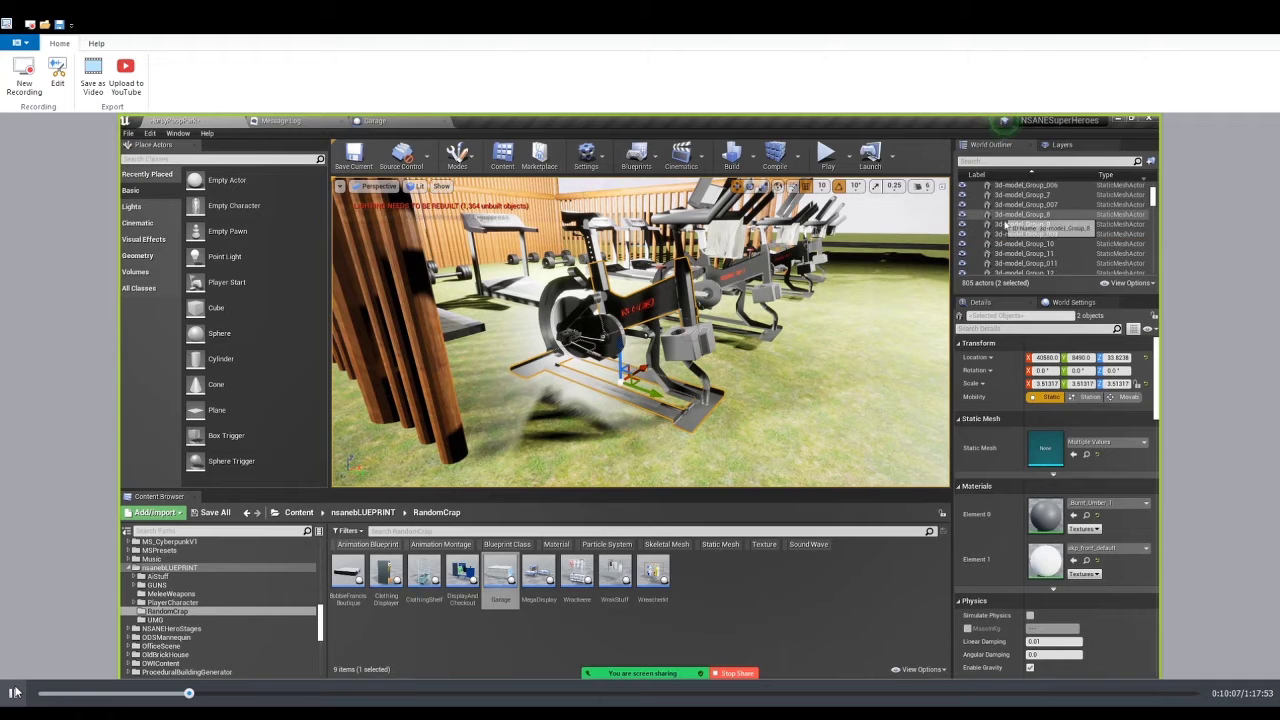
pyautogui.scroll(5, 1006, 226)
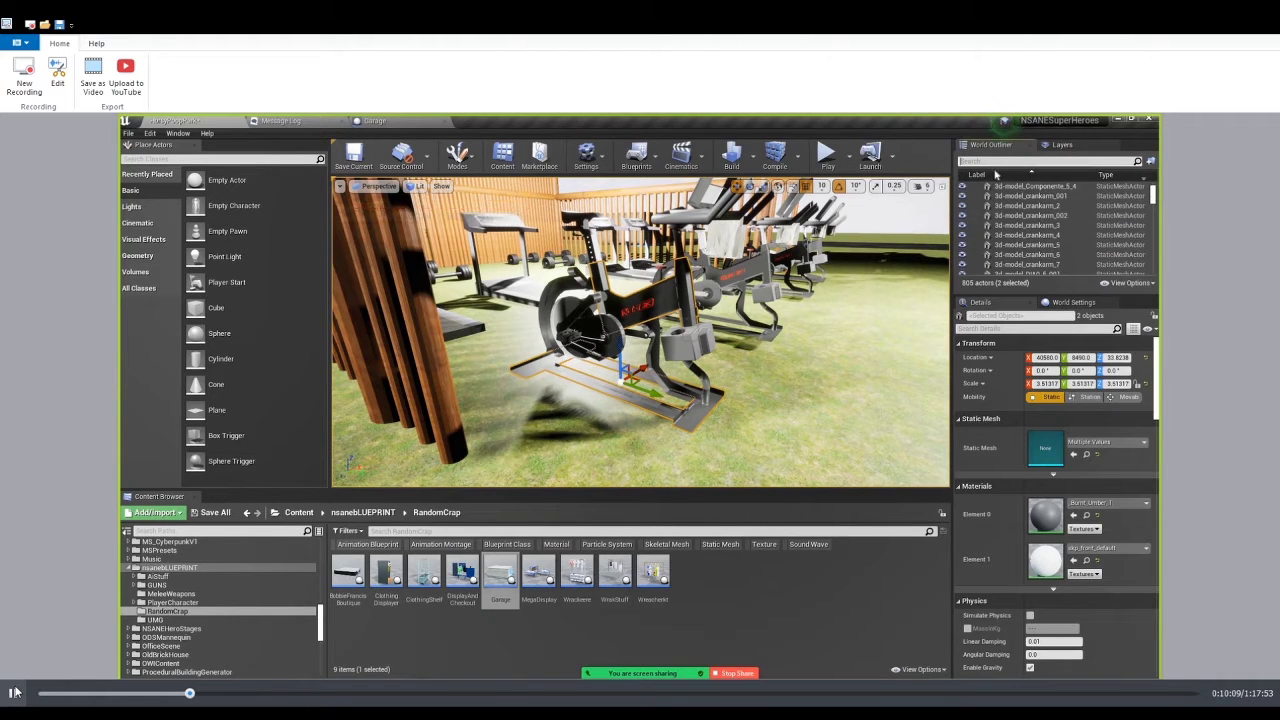
pyautogui.write('3d')
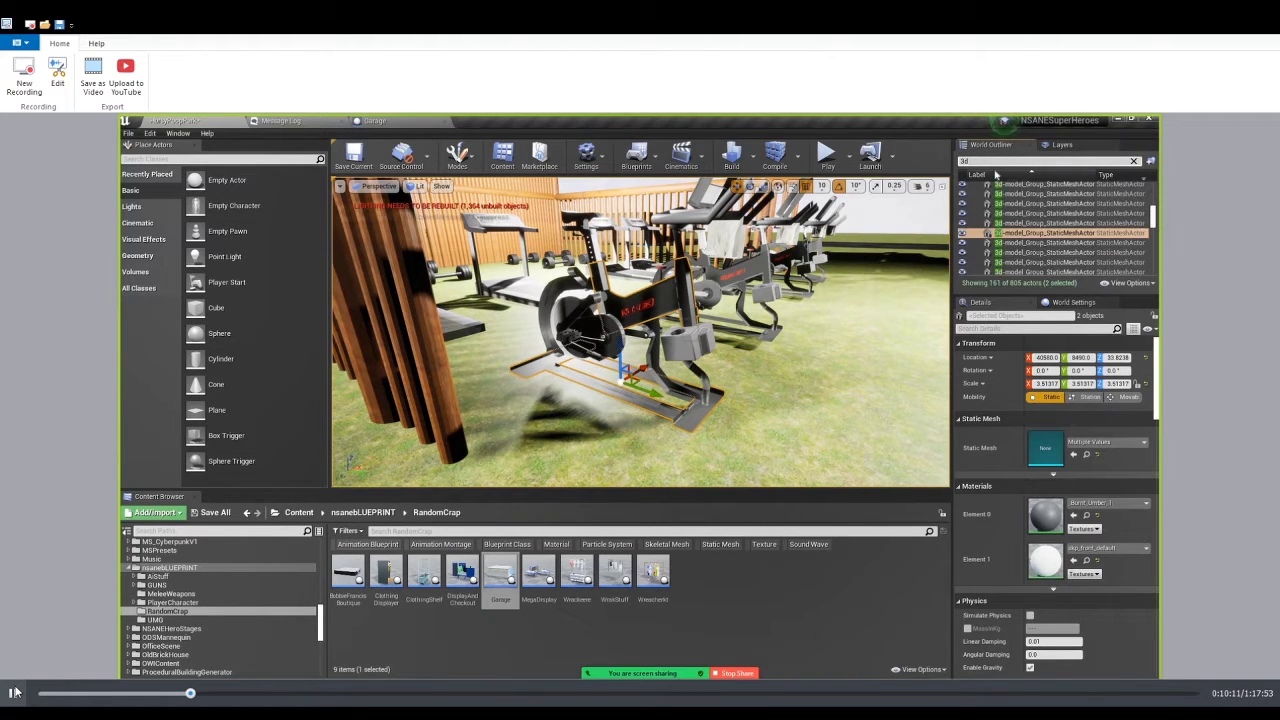
pyautogui.write('-model')
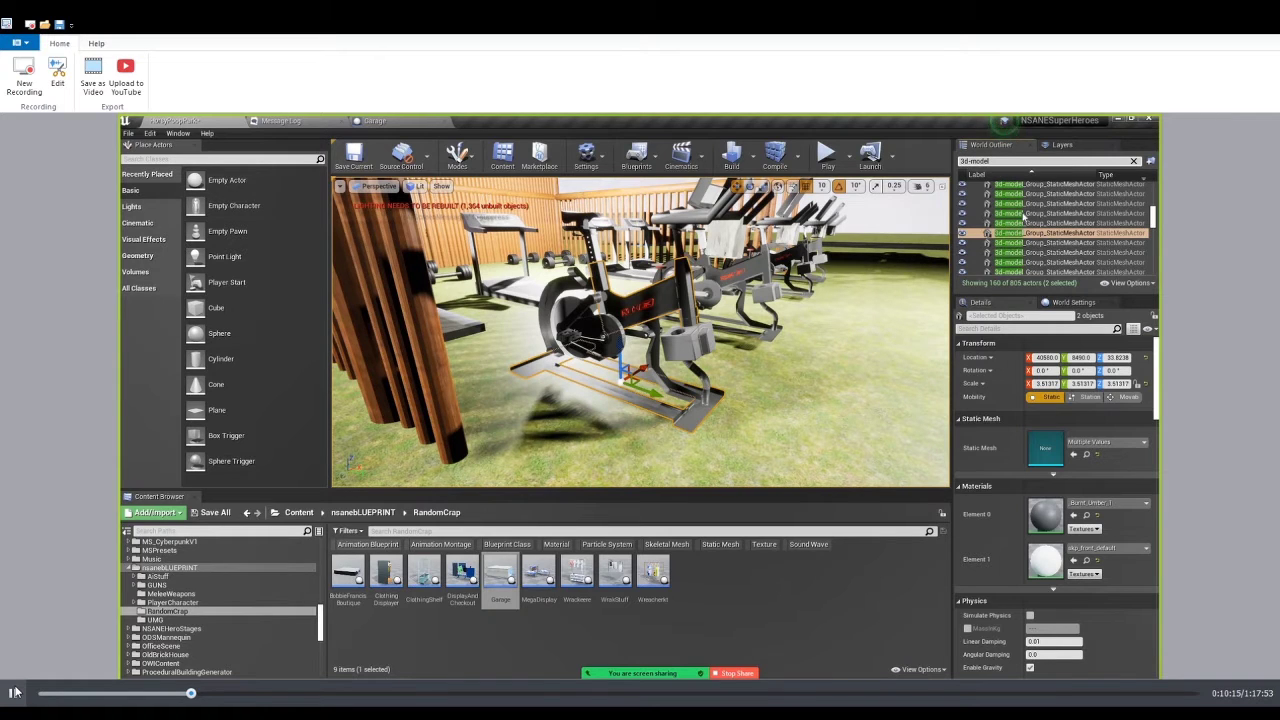
pyautogui.scroll(5, 1025, 220)
pyautogui.scroll(-5, 1024, 223)
pyautogui.scroll(-3, 1041, 252)
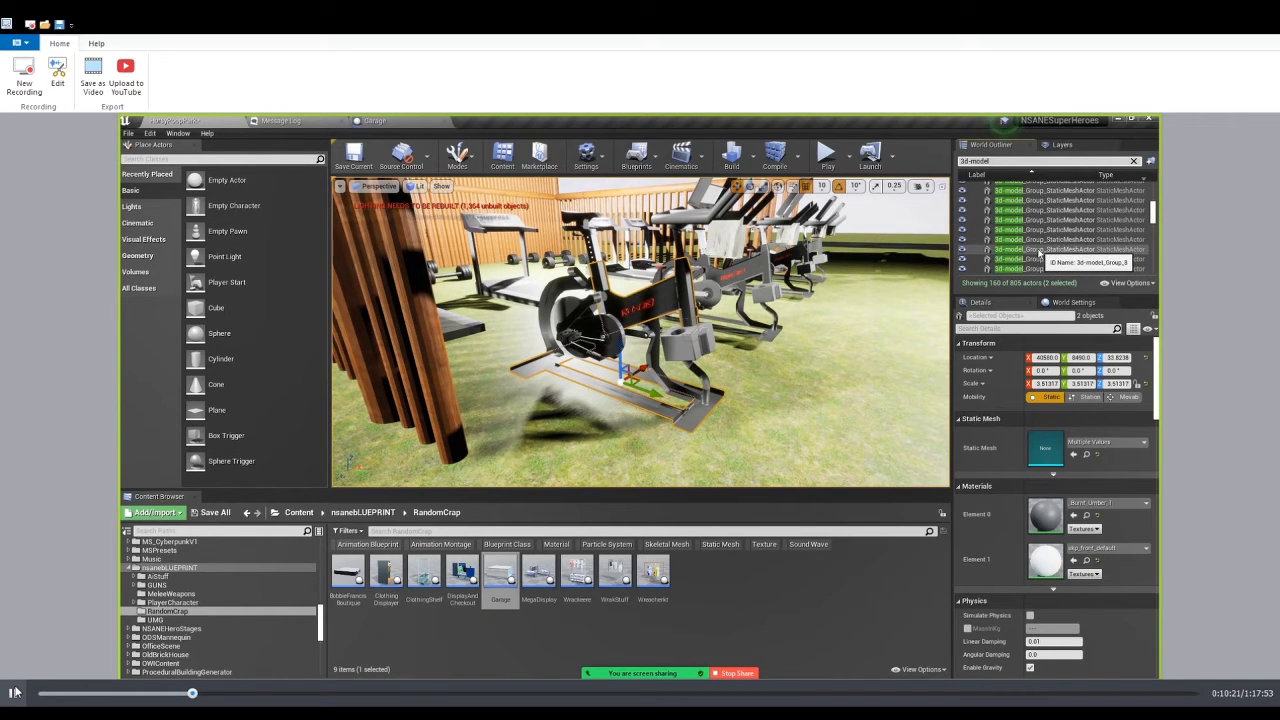
pyautogui.write('_group')
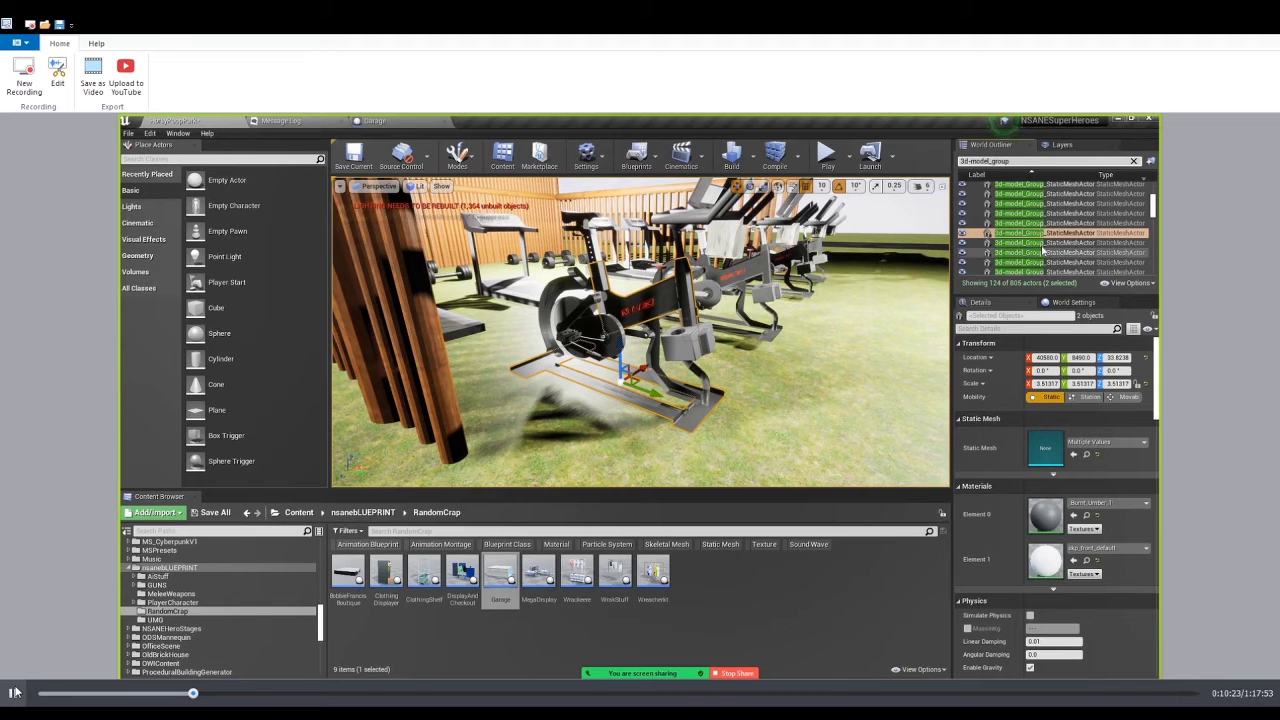
pyautogui.scroll(3, 1040, 240)
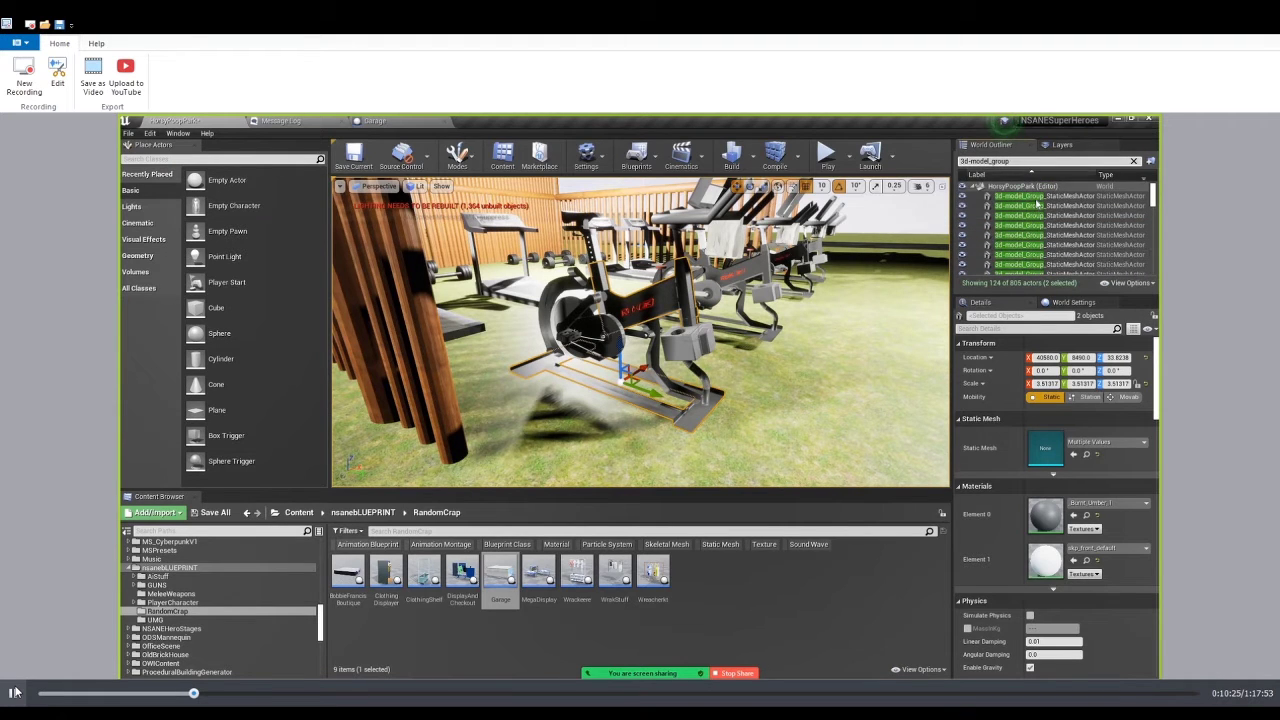
# Select the whole range of filtered 3d-model_Group actors in the World Outliner, from 3d-model_Group_001 to the end of the list
pyautogui.click(1037, 204)
pyautogui.scroll(-3, 1040, 240)
pyautogui.scroll(-5, 1040, 248)
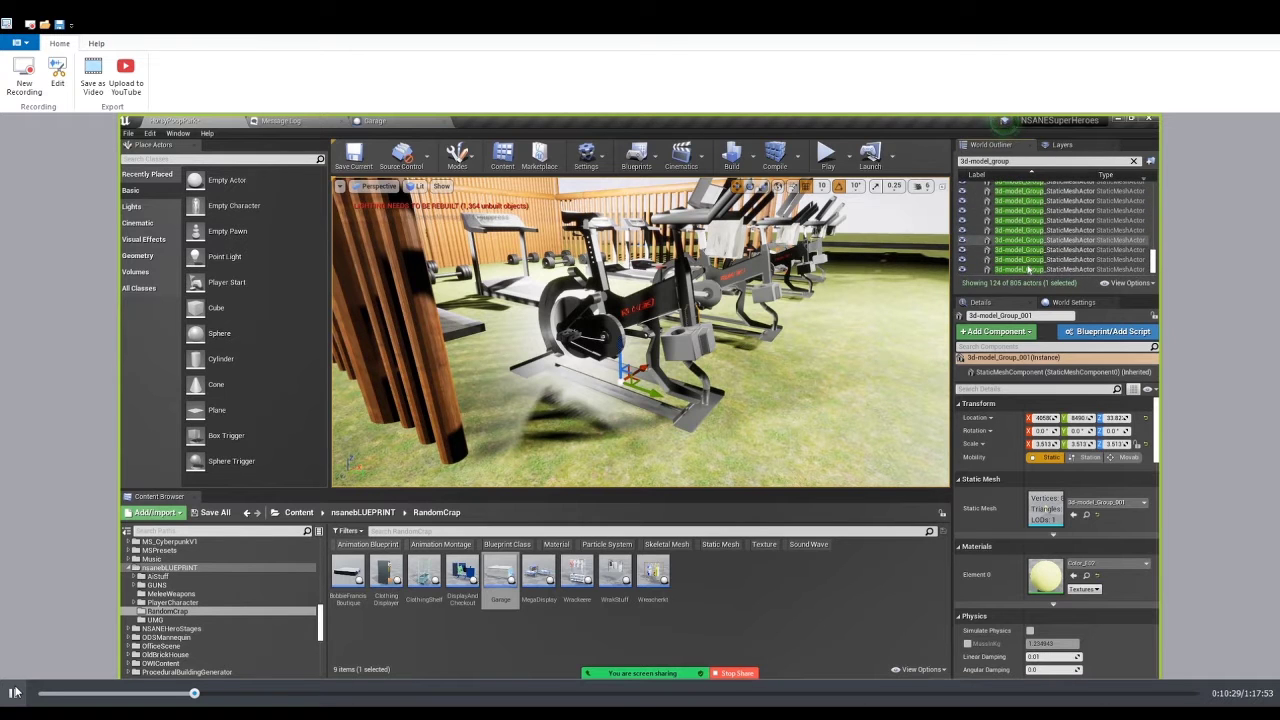
pyautogui.keyDown('shift'); pyautogui.click(1028, 269); pyautogui.keyUp('shift')
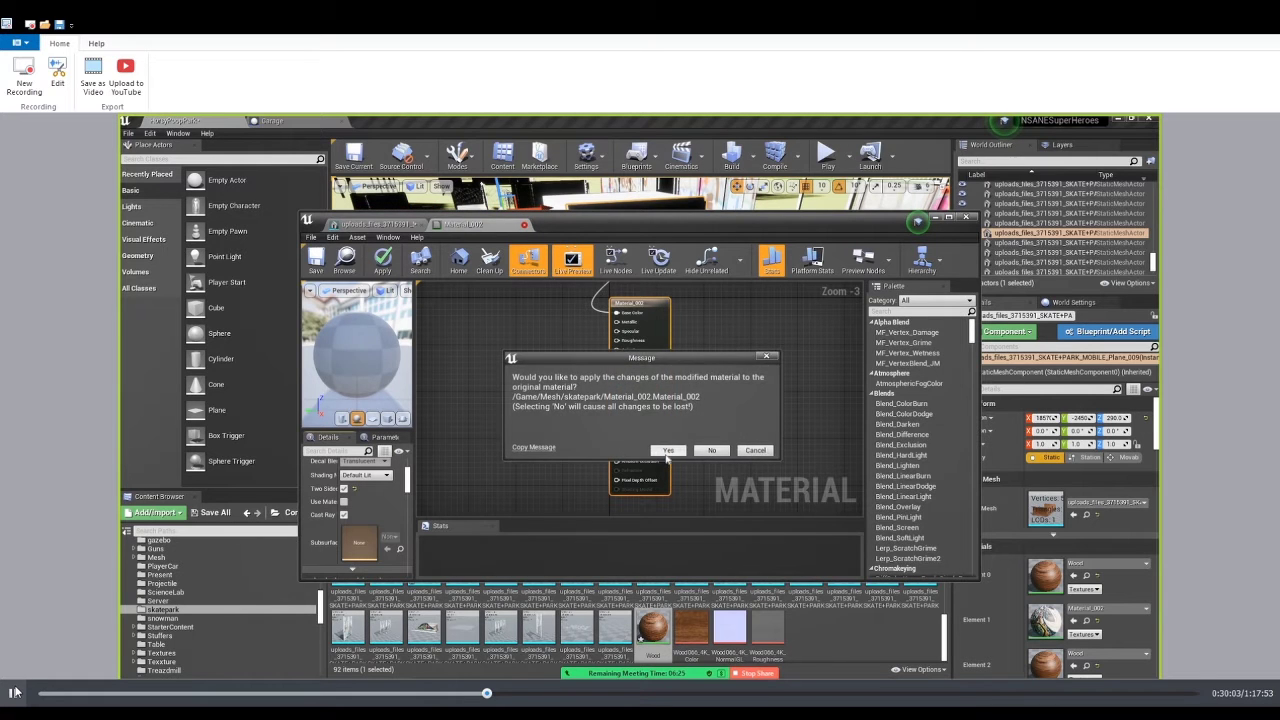
# Apply the pending changes of the edited material to the original Material_002
pyautogui.click(667, 450)
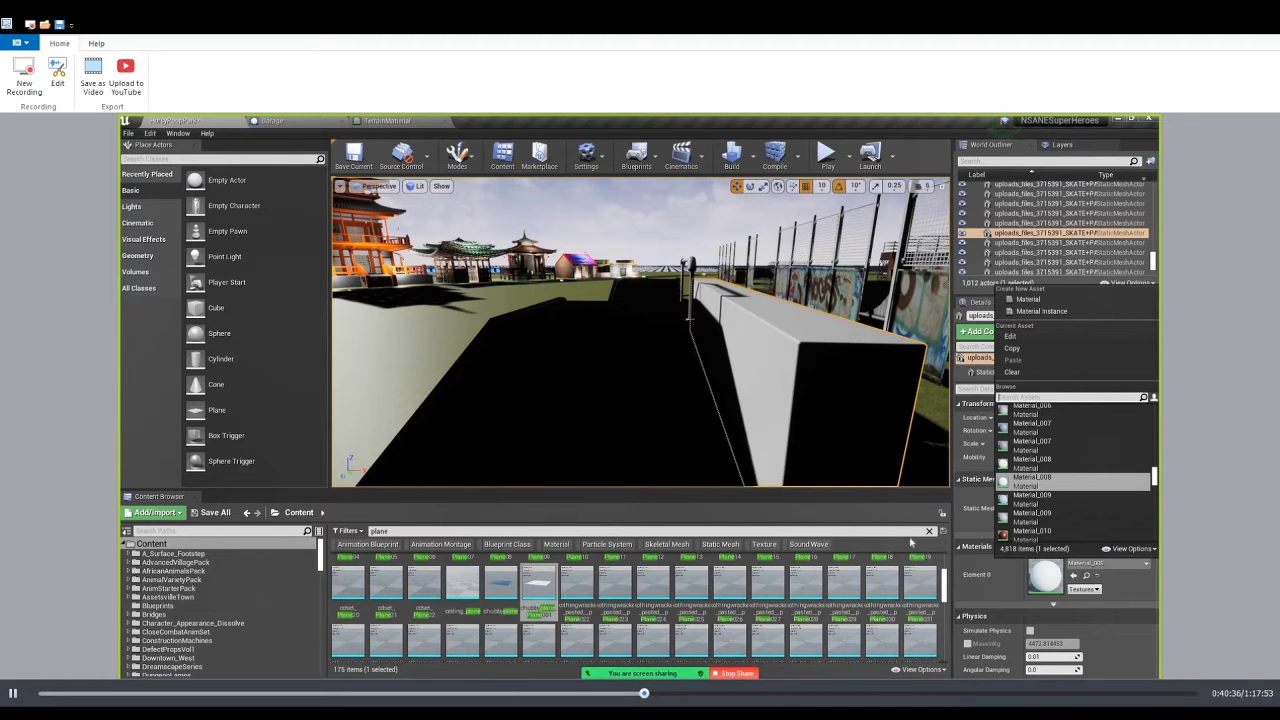
# Clear the "plane" asset search and apply the graffiti fence panel's Element 1 material to the long white skatepark block
pyautogui.click(929, 531)
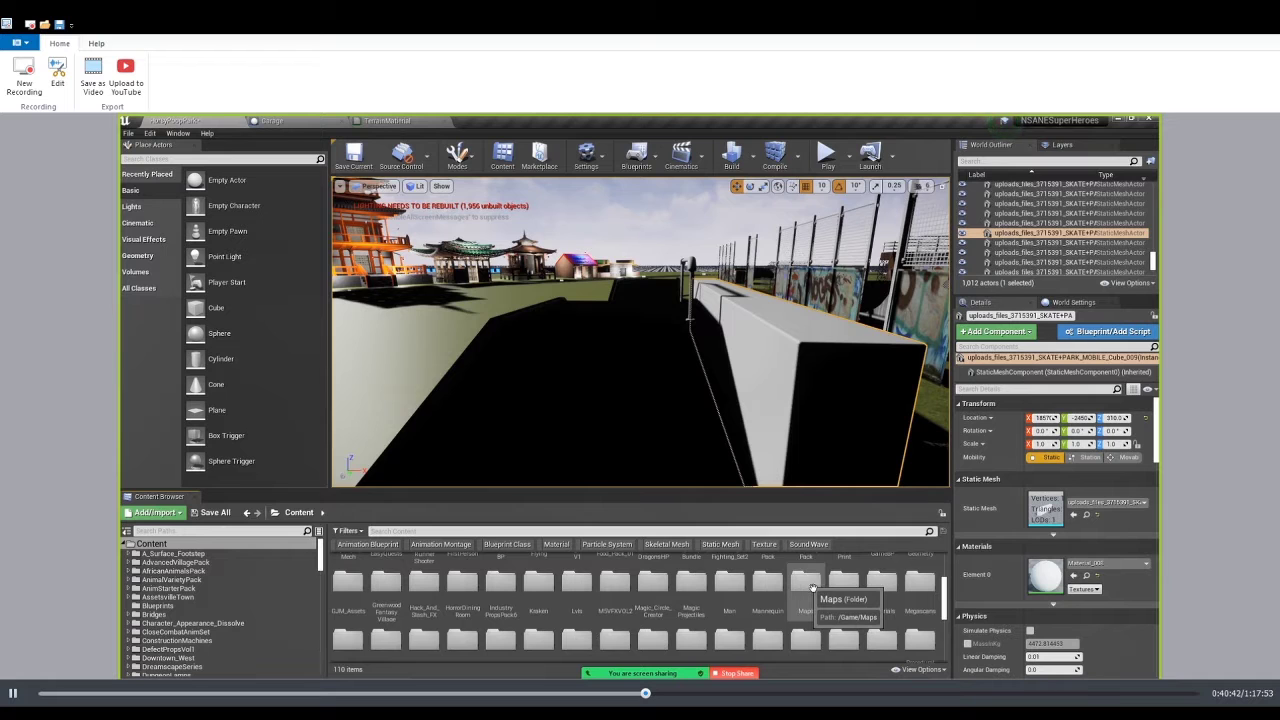
pyautogui.scroll(3, 760, 610)
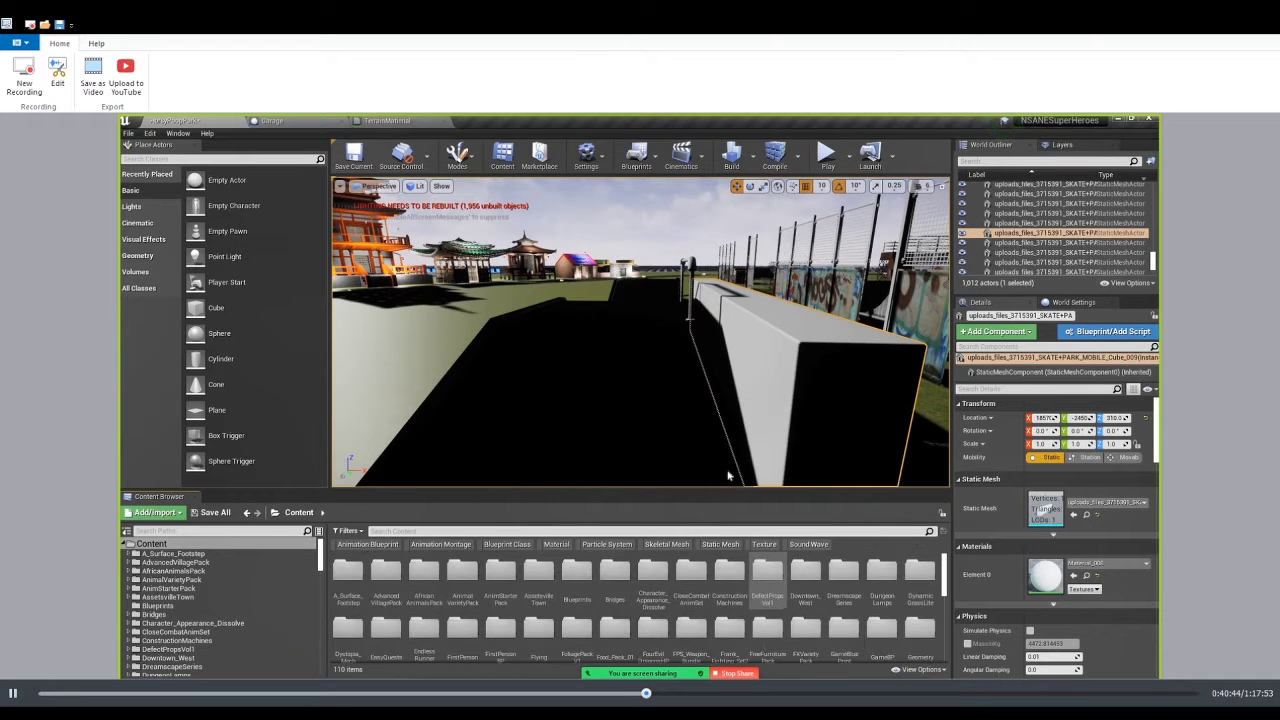
pyautogui.moveTo(727, 476); pyautogui.dragTo(765, 477, button='right')
pyautogui.click(735, 350)
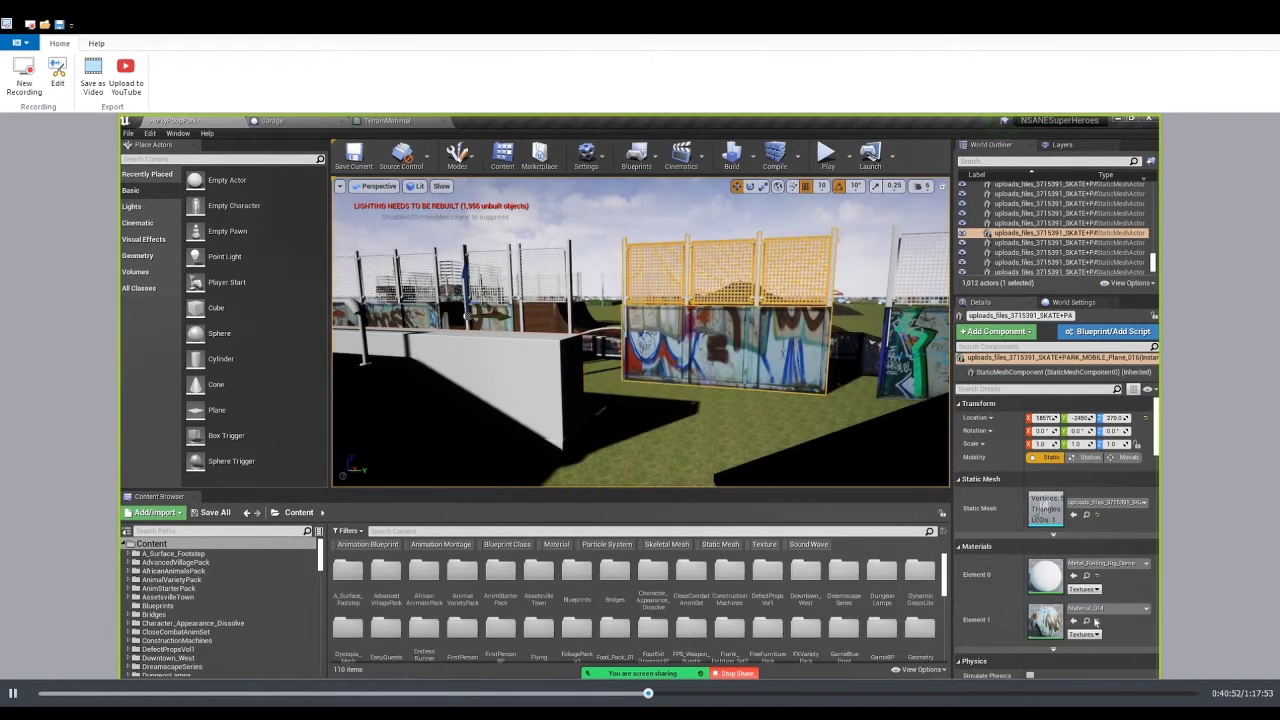
pyautogui.click(1087, 621)
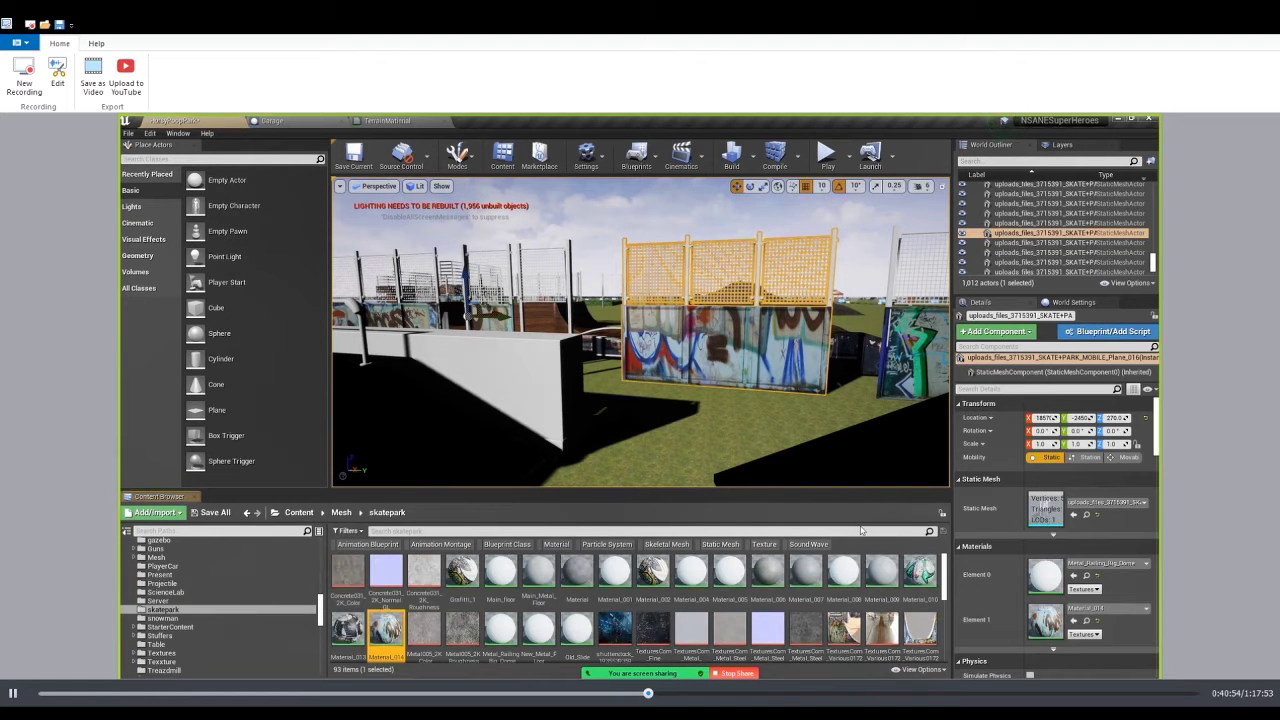
pyautogui.click(490, 395)
pyautogui.click(1074, 577)
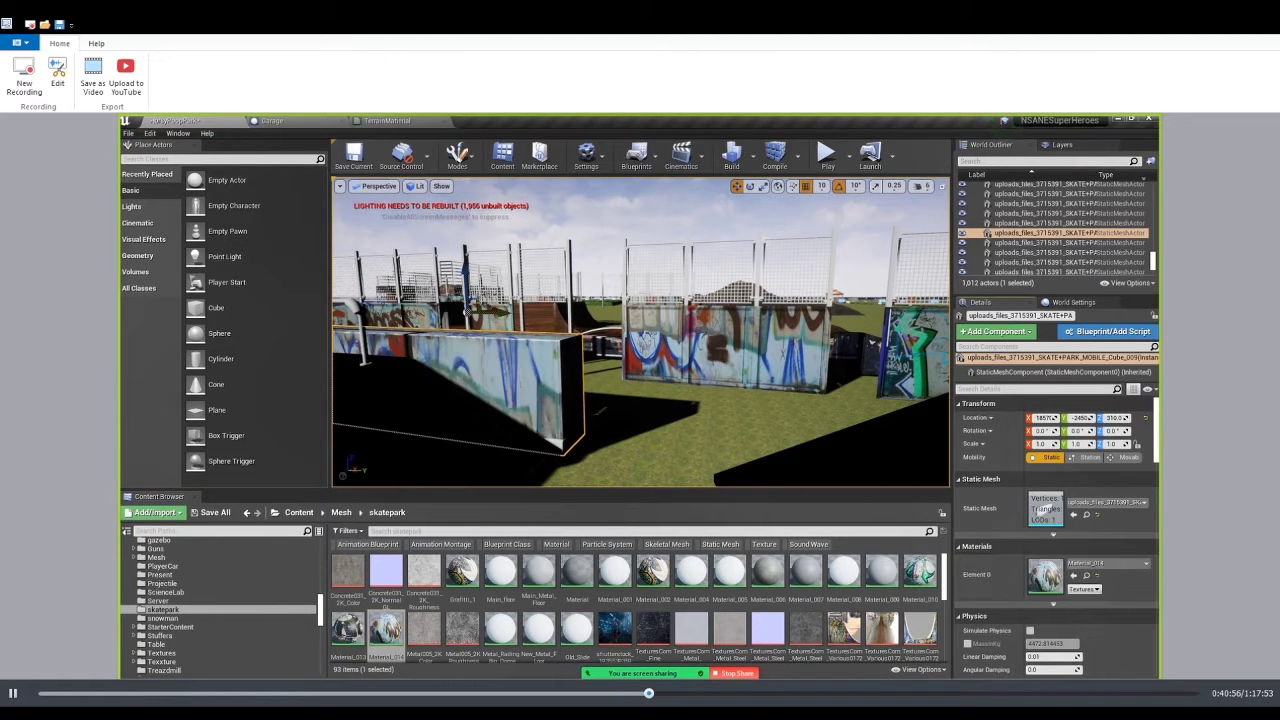
# Assign the Wood material from the skatepark folder to Element 1 and Element 2 of the dark Plane_010 ramp's static mesh
pyautogui.moveTo(640, 332)
pyautogui.mouseDown(button='right')
pyautogui.moveTo(672, 334)
pyautogui.moveTo(570, 338)
pyautogui.moveTo(708, 334)
pyautogui.moveTo(580, 334)
pyautogui.moveTo(632, 332)
pyautogui.moveTo(616, 333)
pyautogui.mouseUp(button='right')
pyautogui.click(704, 366)
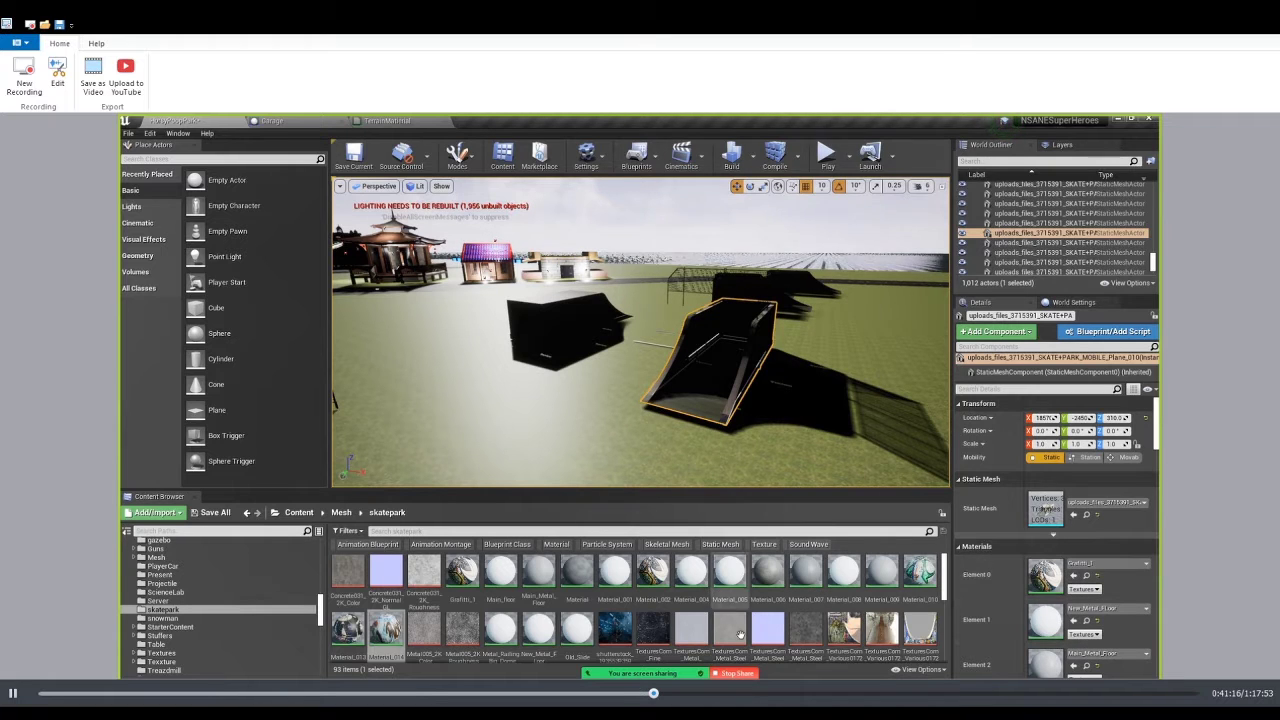
pyautogui.scroll(-5, 740, 634)
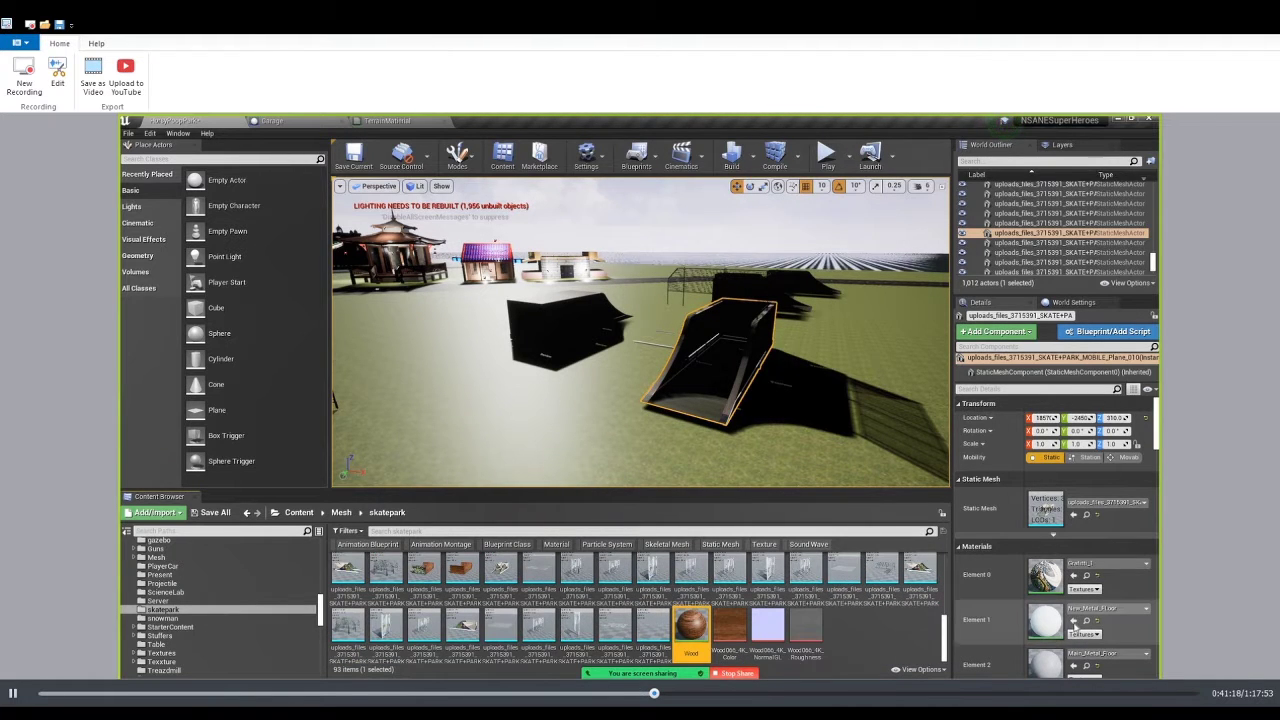
pyautogui.doubleClick(1046, 516)
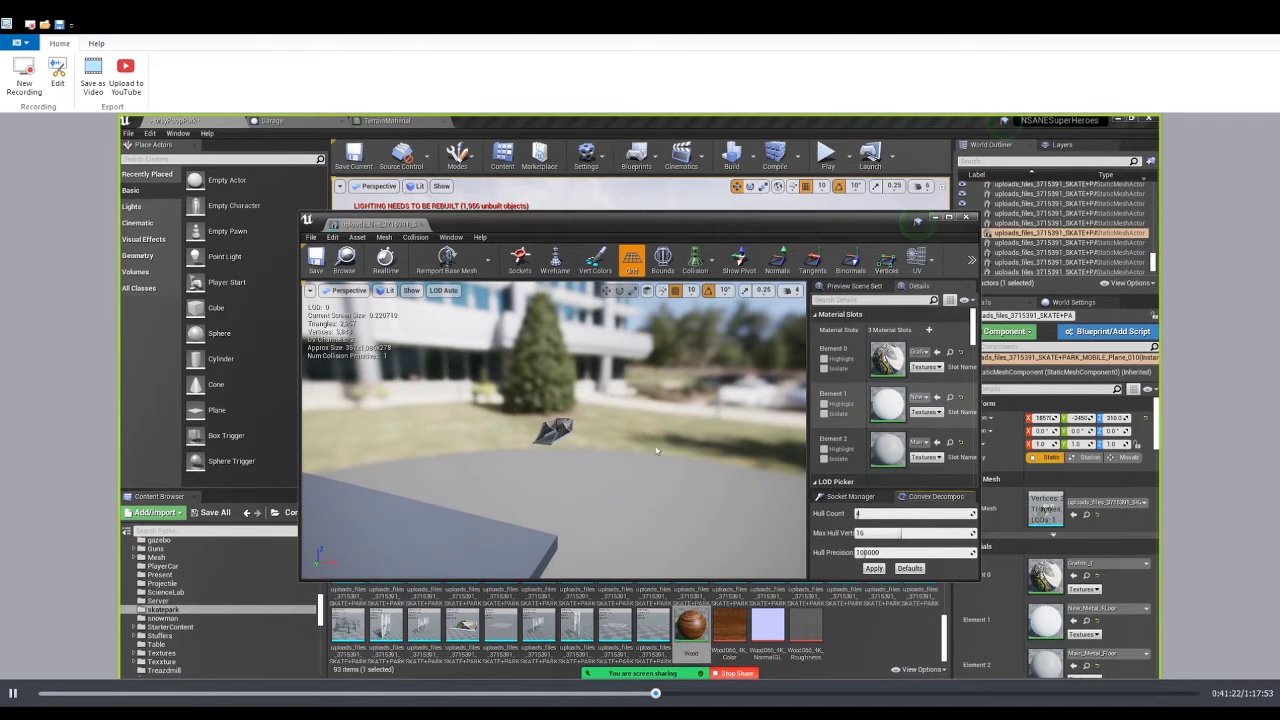
pyautogui.click(937, 397)
pyautogui.moveTo(680, 395); pyautogui.dragTo(660, 300)
pyautogui.moveTo(660, 420); pyautogui.dragTo(620, 440)
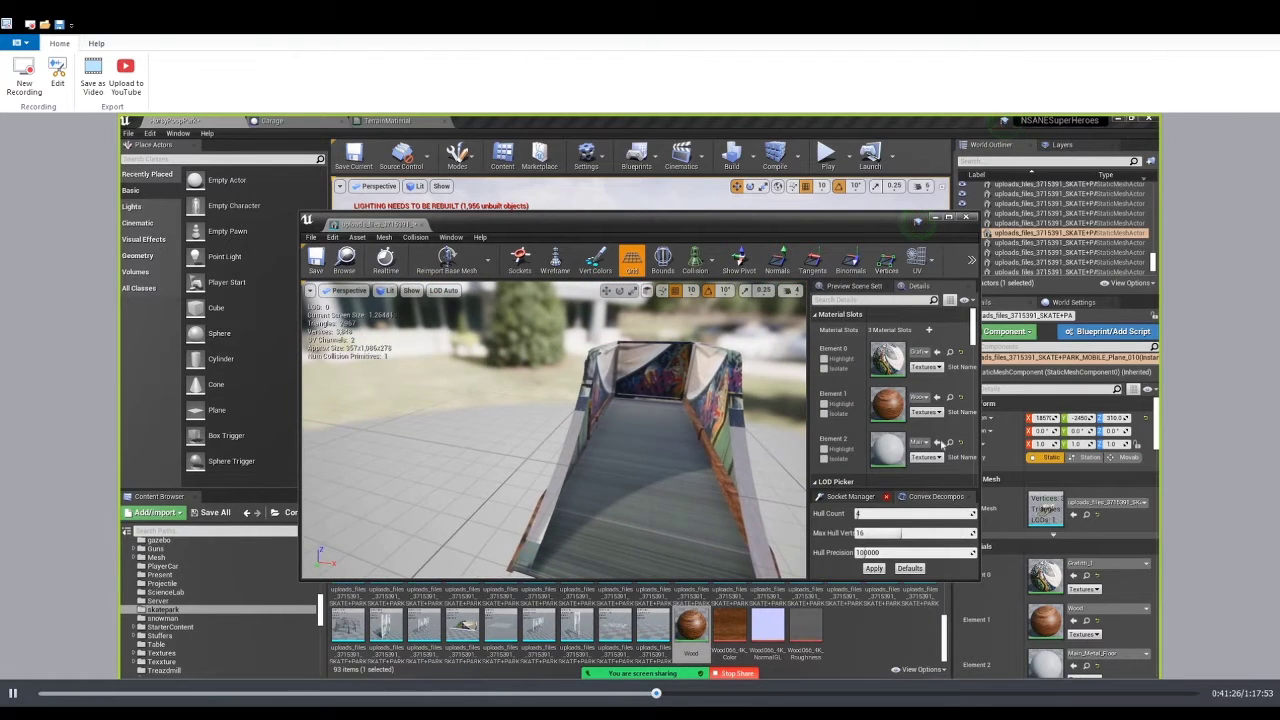
pyautogui.click(937, 442)
pyautogui.moveTo(640, 430); pyautogui.dragTo(450, 430)
pyautogui.moveTo(555, 430); pyautogui.dragTo(500, 425, button='right')
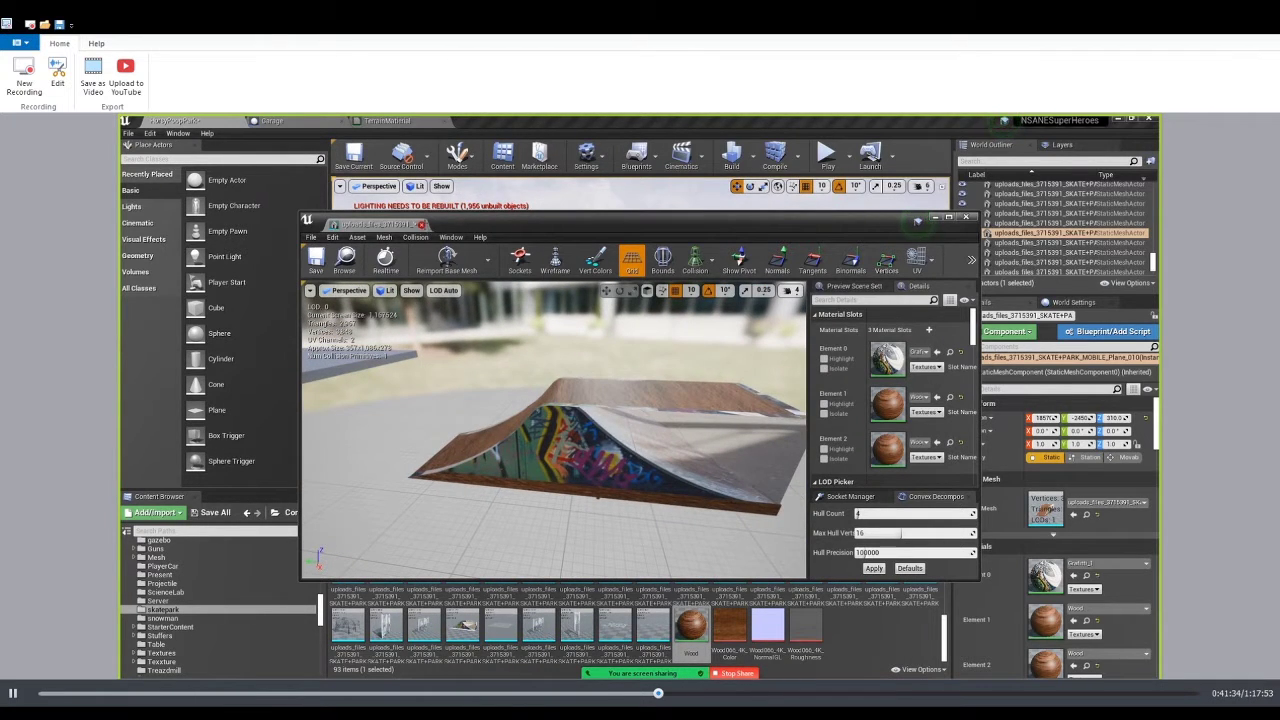
pyautogui.click(422, 224)
# Assign the Wood material to Element 1 and Element 2 of the Plane_006 graffiti ramp's static mesh
pyautogui.moveTo(600, 350); pyautogui.dragTo(505, 365, button='right')
pyautogui.click(588, 408)
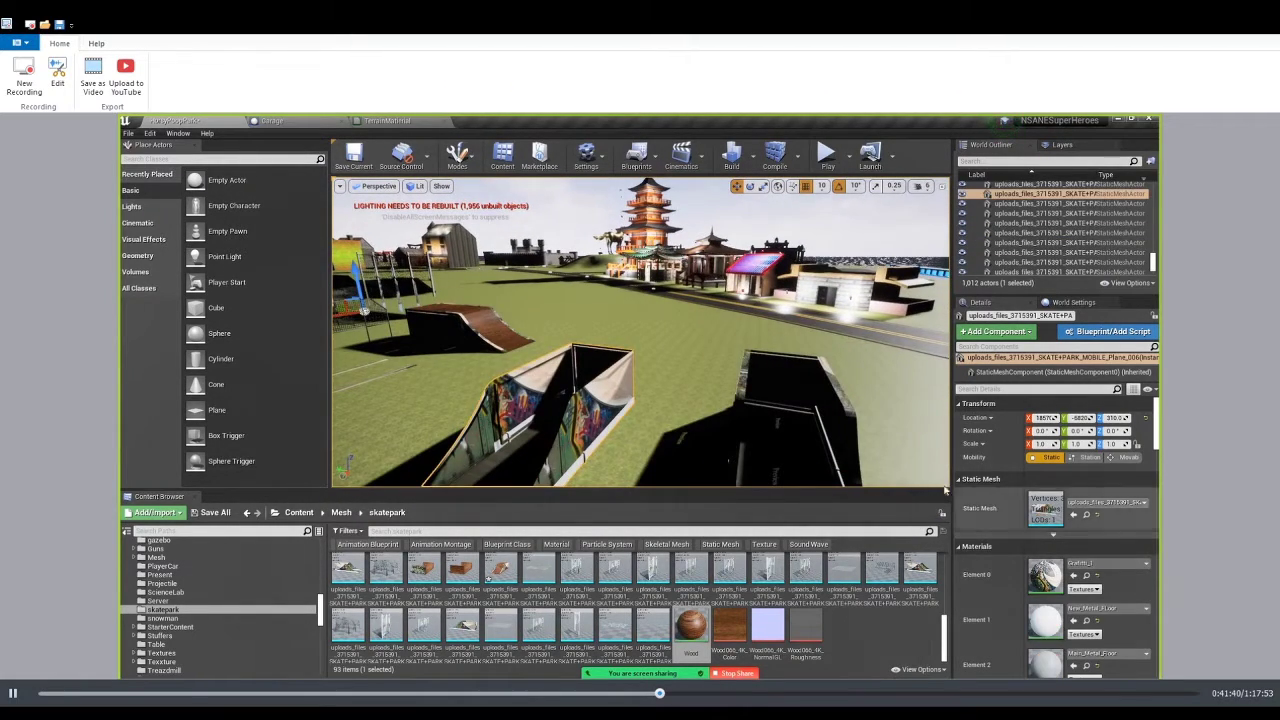
pyautogui.doubleClick(1043, 509)
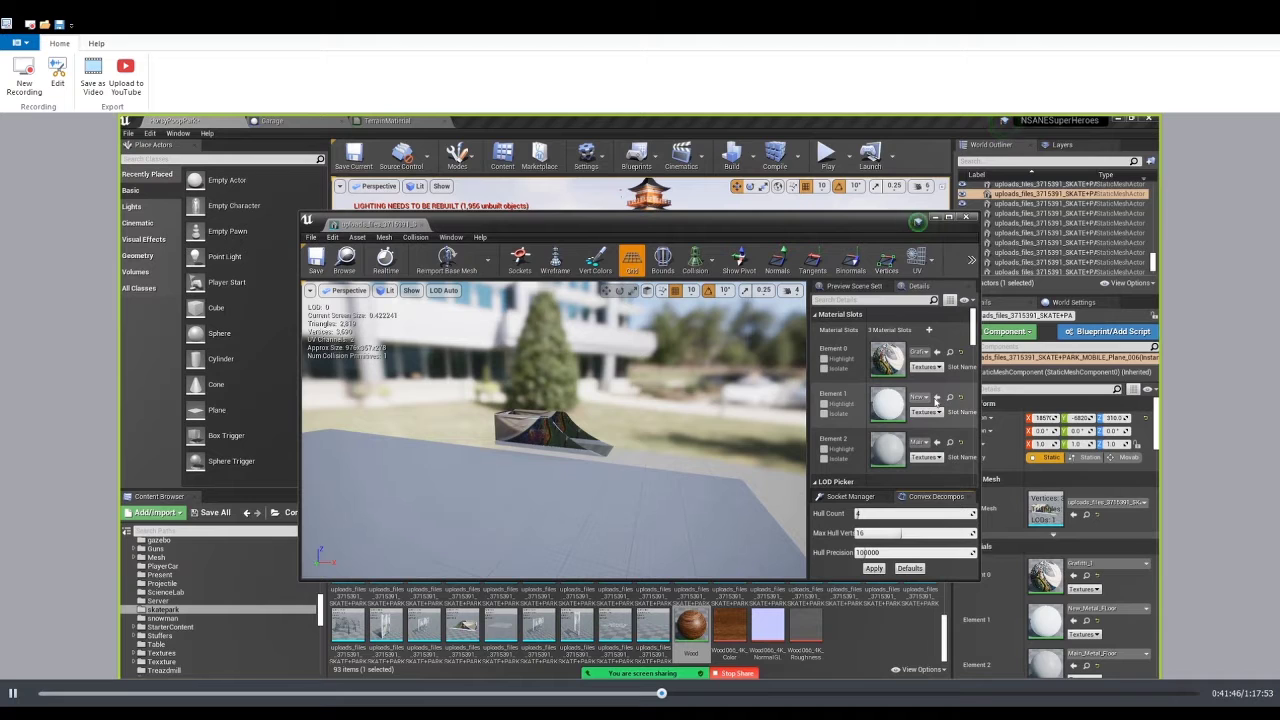
pyautogui.click(937, 398)
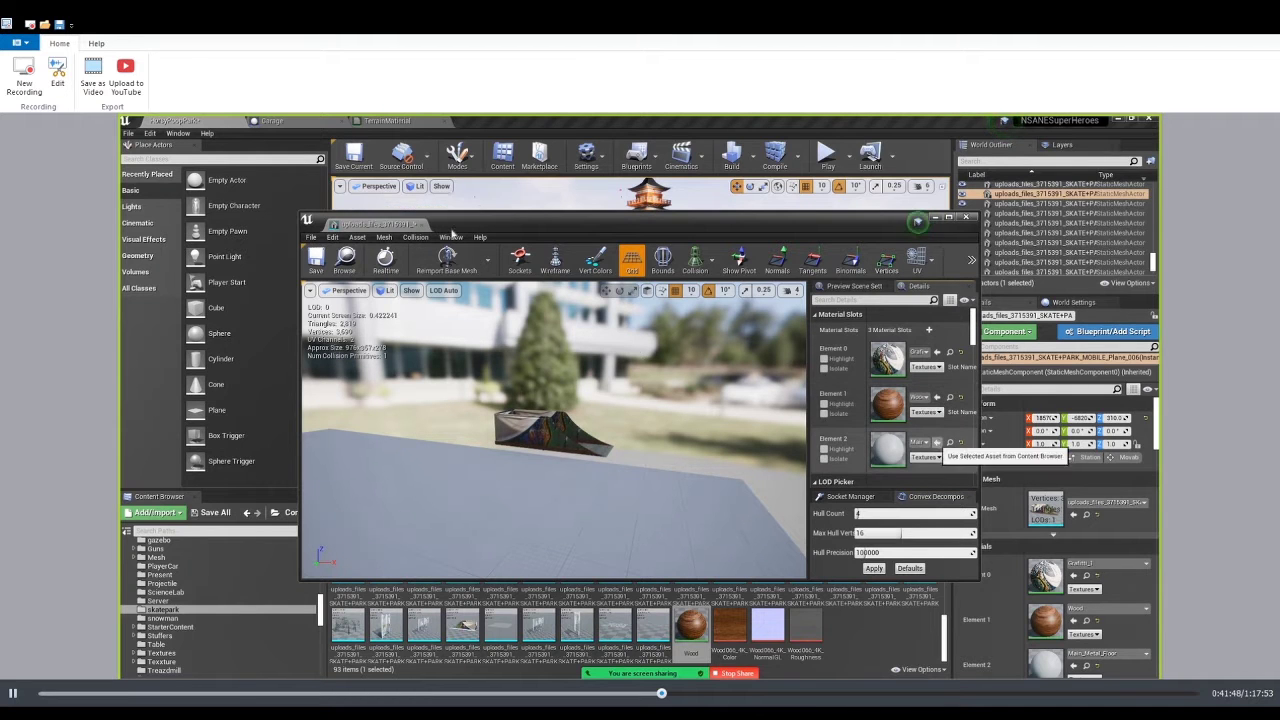
pyautogui.click(424, 226)
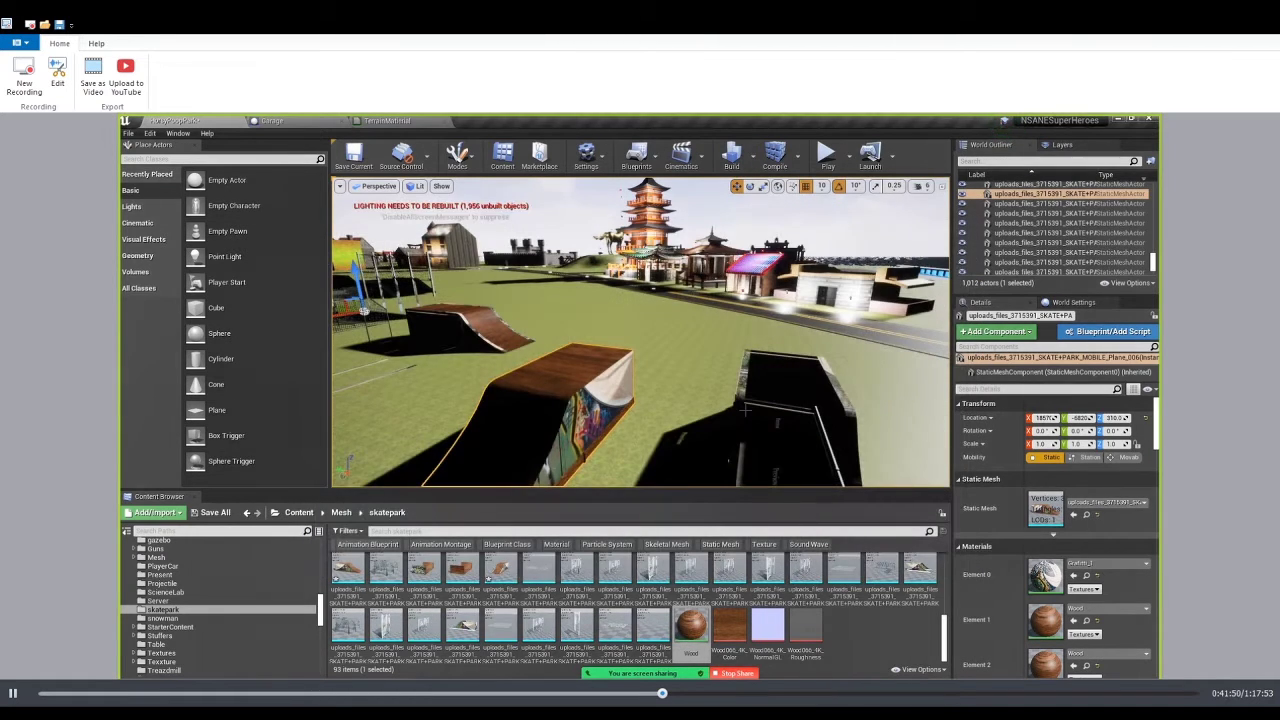
# Assign the Wood material to Element 1 and Element 2 of the neighbouring Plane_005 ramp's static mesh
pyautogui.click(768, 424)
pyautogui.moveTo(768, 424); pyautogui.dragTo(790, 395, button='right')
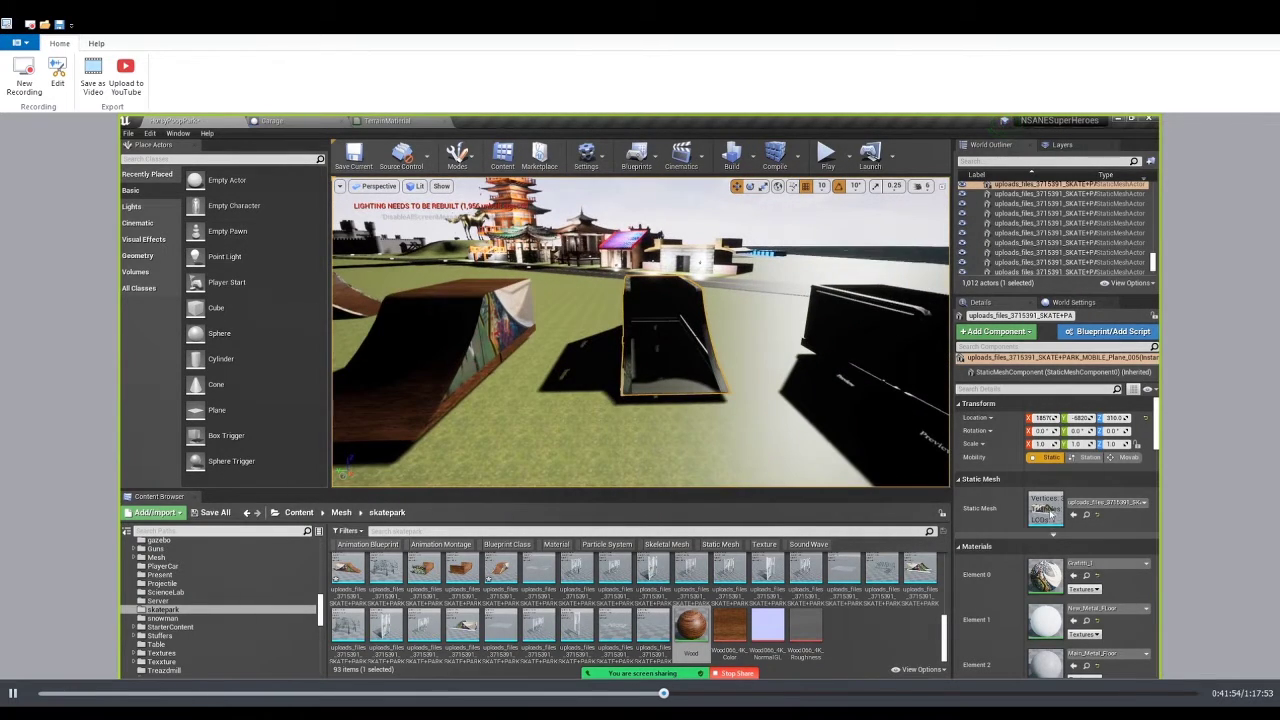
pyautogui.doubleClick(1045, 510)
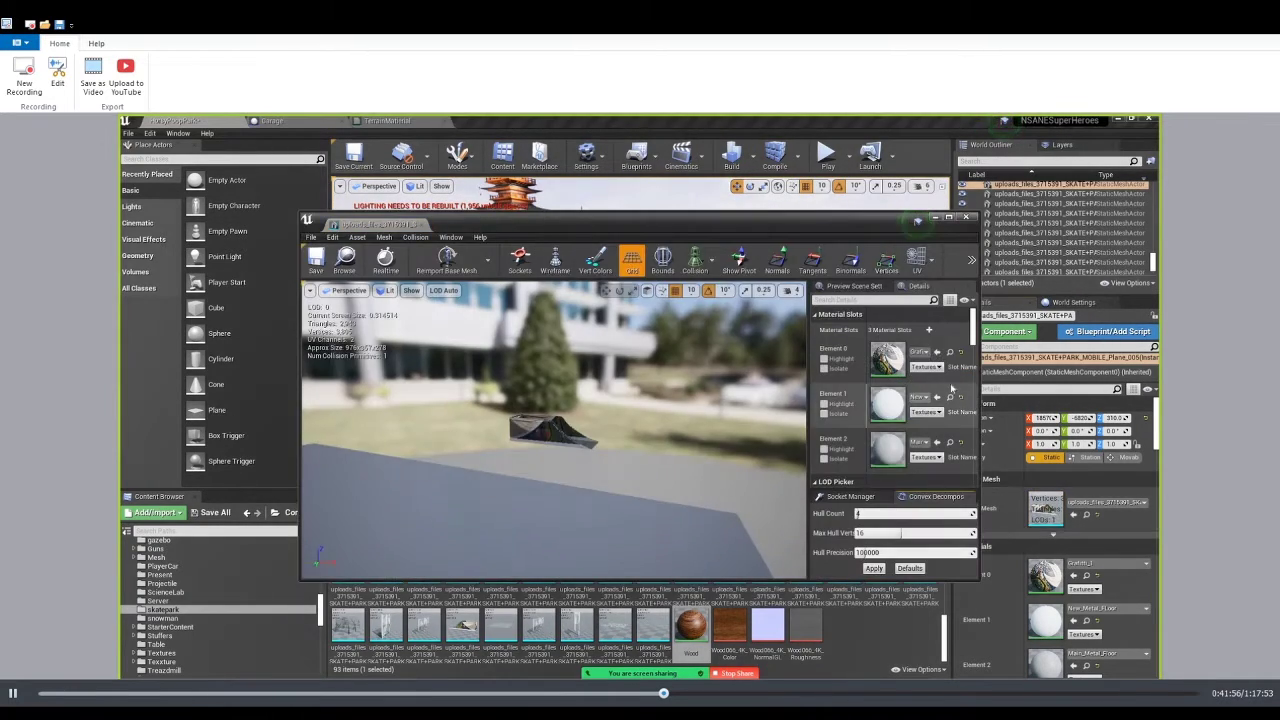
pyautogui.click(937, 397)
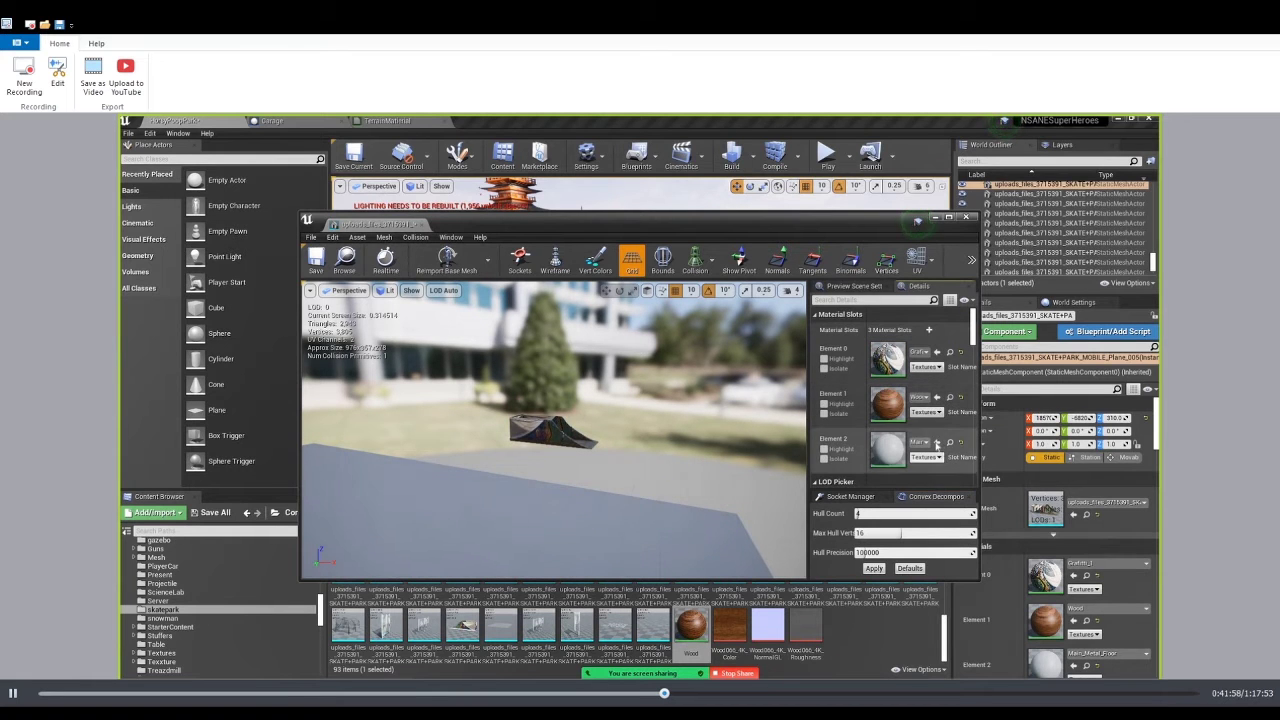
pyautogui.click(937, 443)
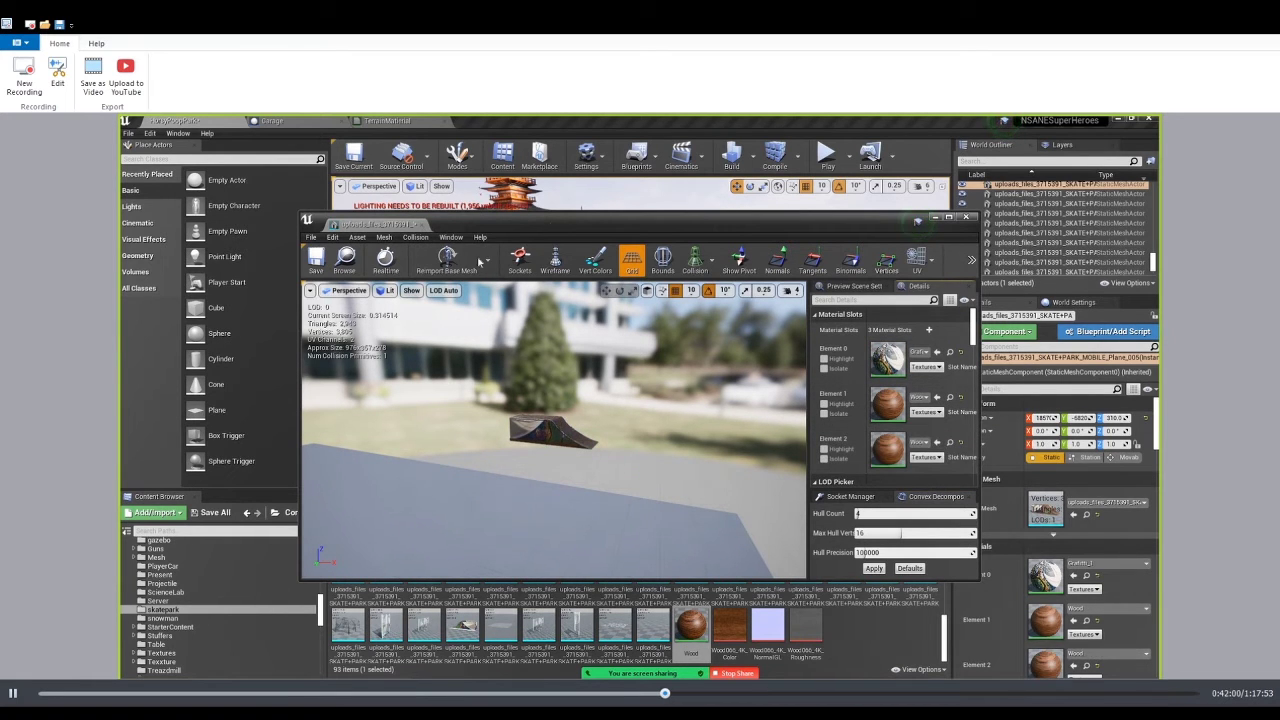
pyautogui.click(1014, 624)
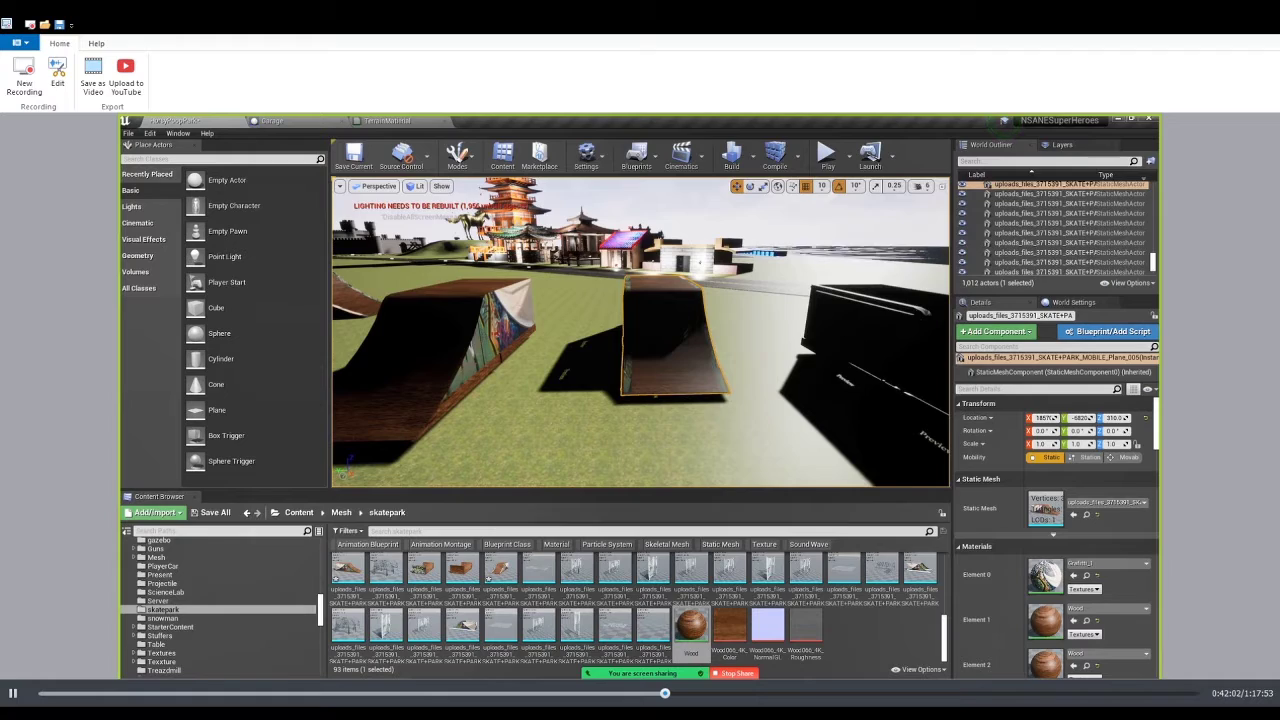
# Assign the Wood material to Element 1 and Element 2 of the last dark ramp's static mesh, Plane_021
pyautogui.click(863, 342)
pyautogui.moveTo(863, 342); pyautogui.dragTo(895, 400, button='right')
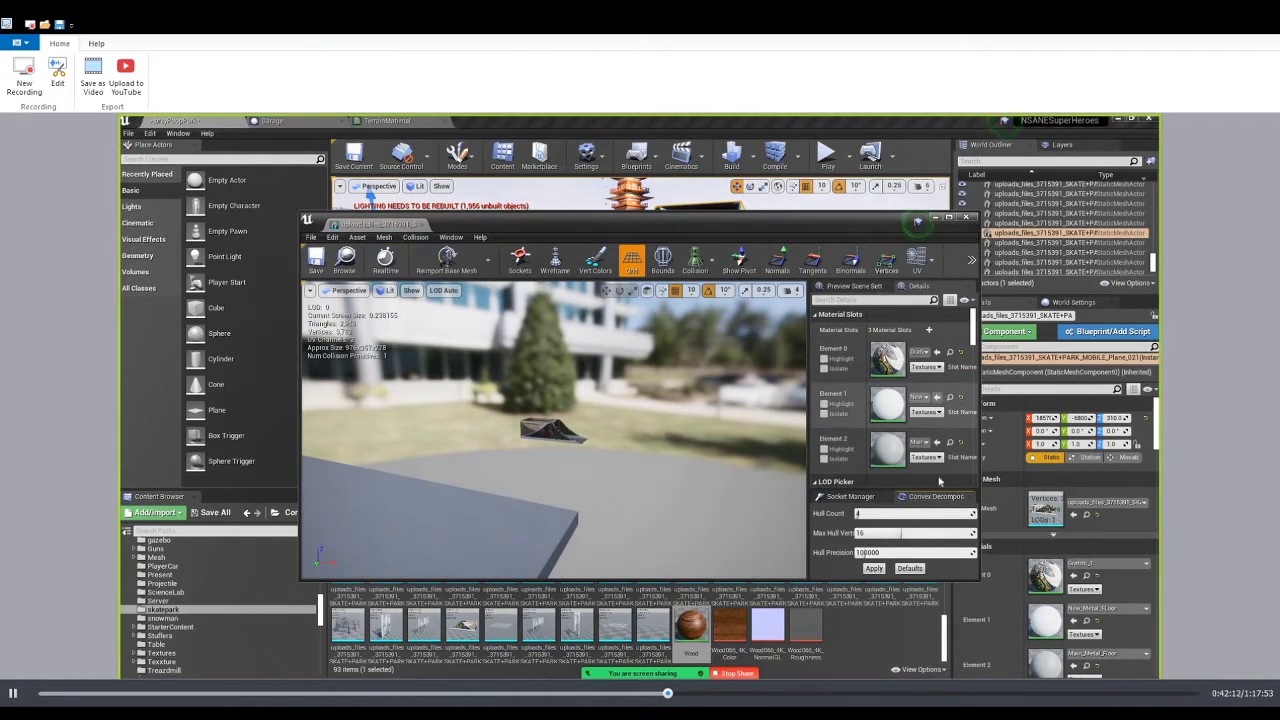
pyautogui.click(937, 397)
pyautogui.click(937, 442)
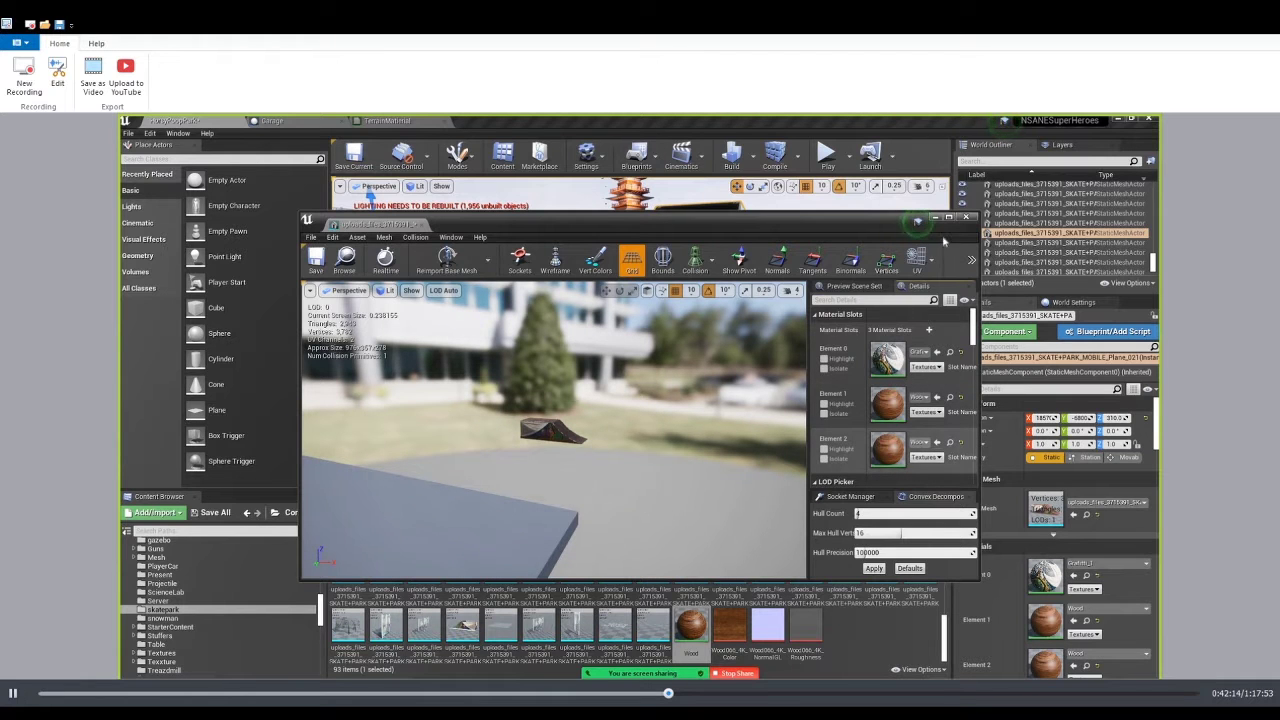
pyautogui.click(965, 217)
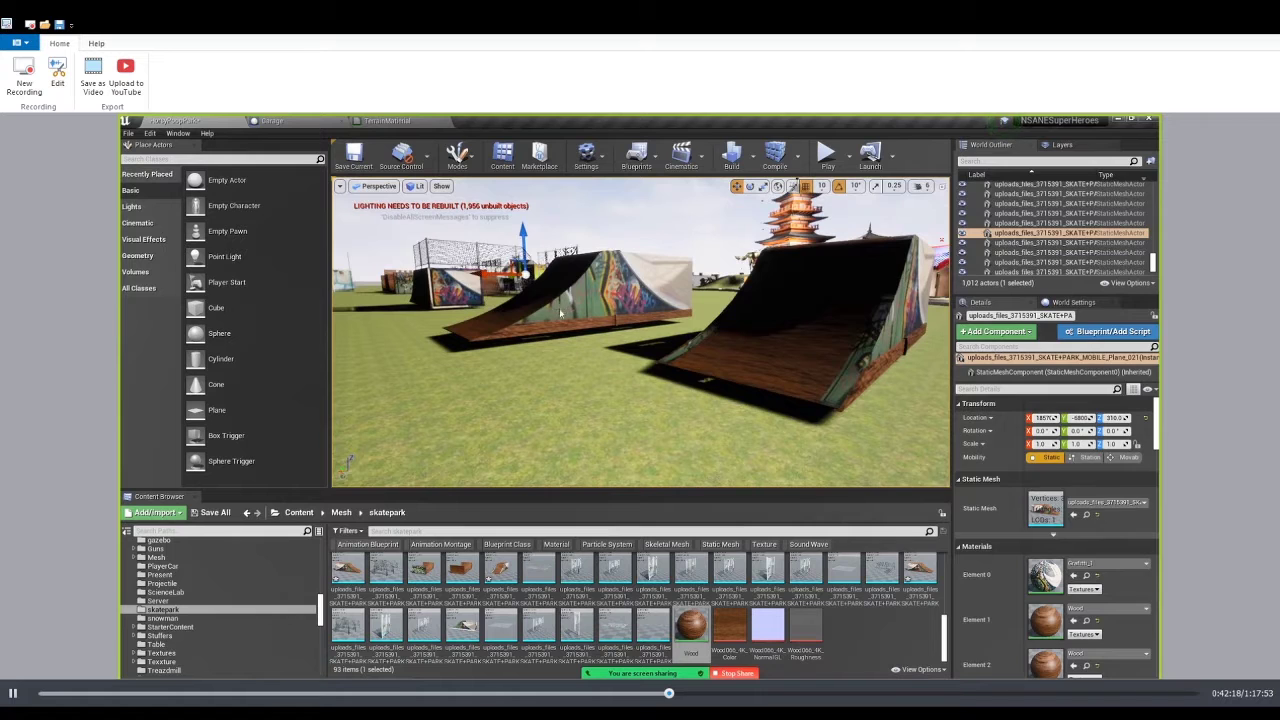
# Add the neighbouring wooden ramps to the selection so that three ramps are selected together
pyautogui.keyDown('ctrl'); pyautogui.click(560, 314); pyautogui.keyUp('ctrl')
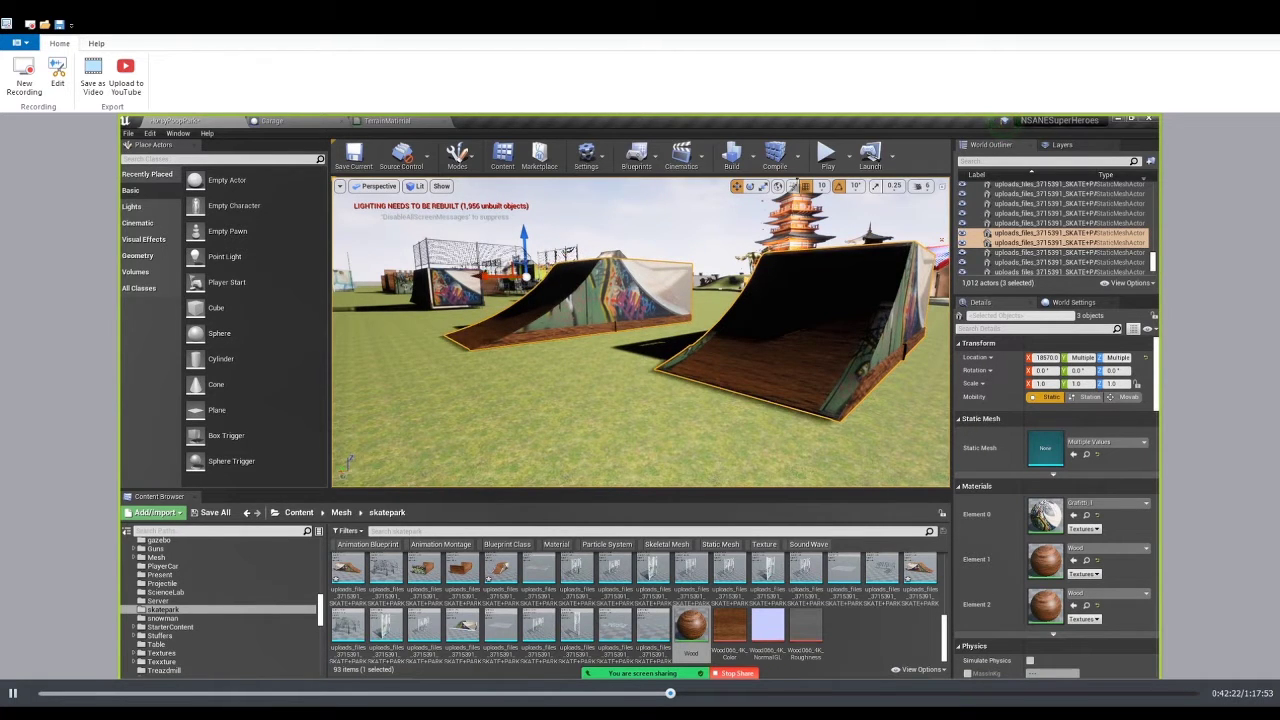
pyautogui.press('d')
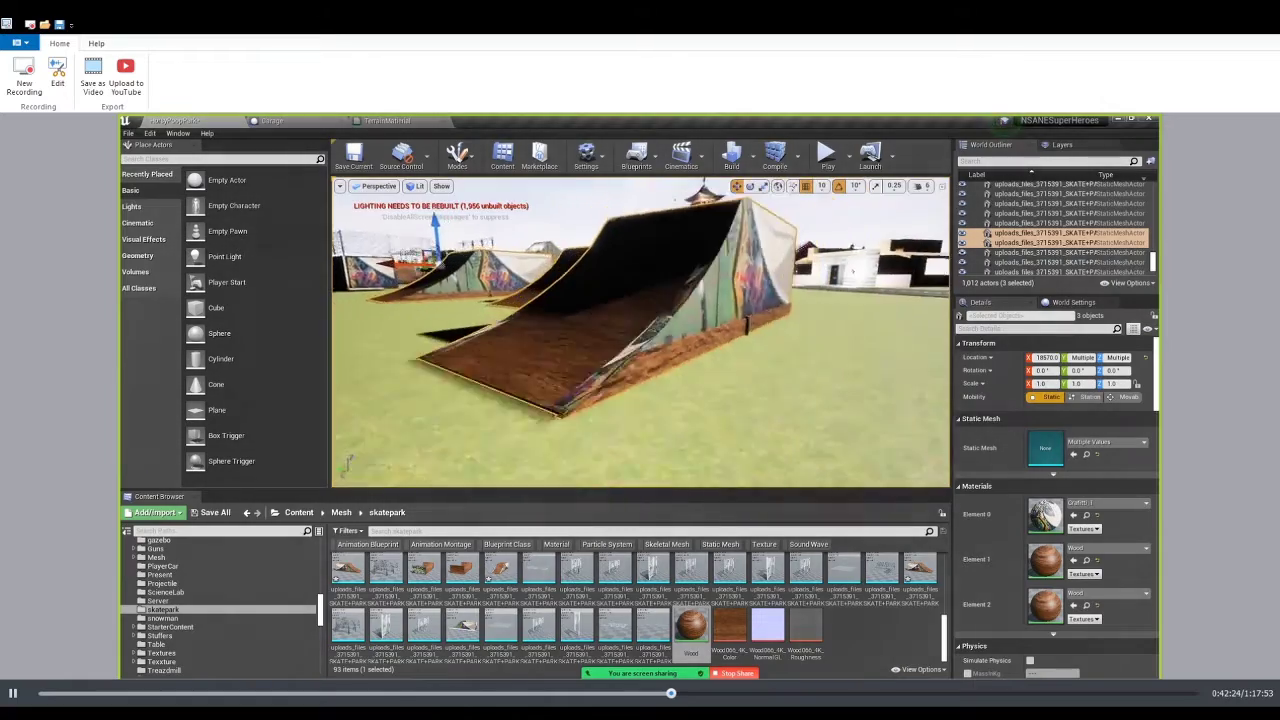
pyautogui.press('s')
pyautogui.press('w')
pyautogui.press('s')
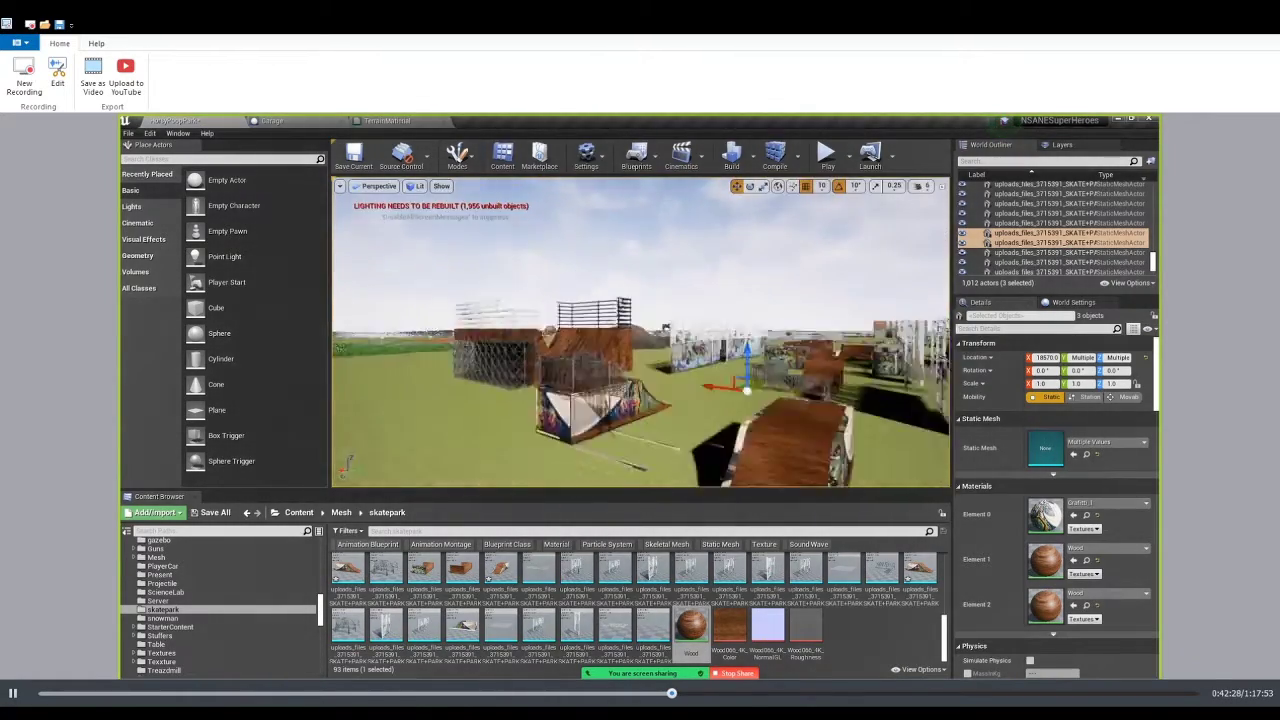
# Examine the layout of the skatepark ramps and the open ground around them in the level
pyautogui.press('s')
pyautogui.press('w')
pyautogui.press('w')
pyautogui.press('s')
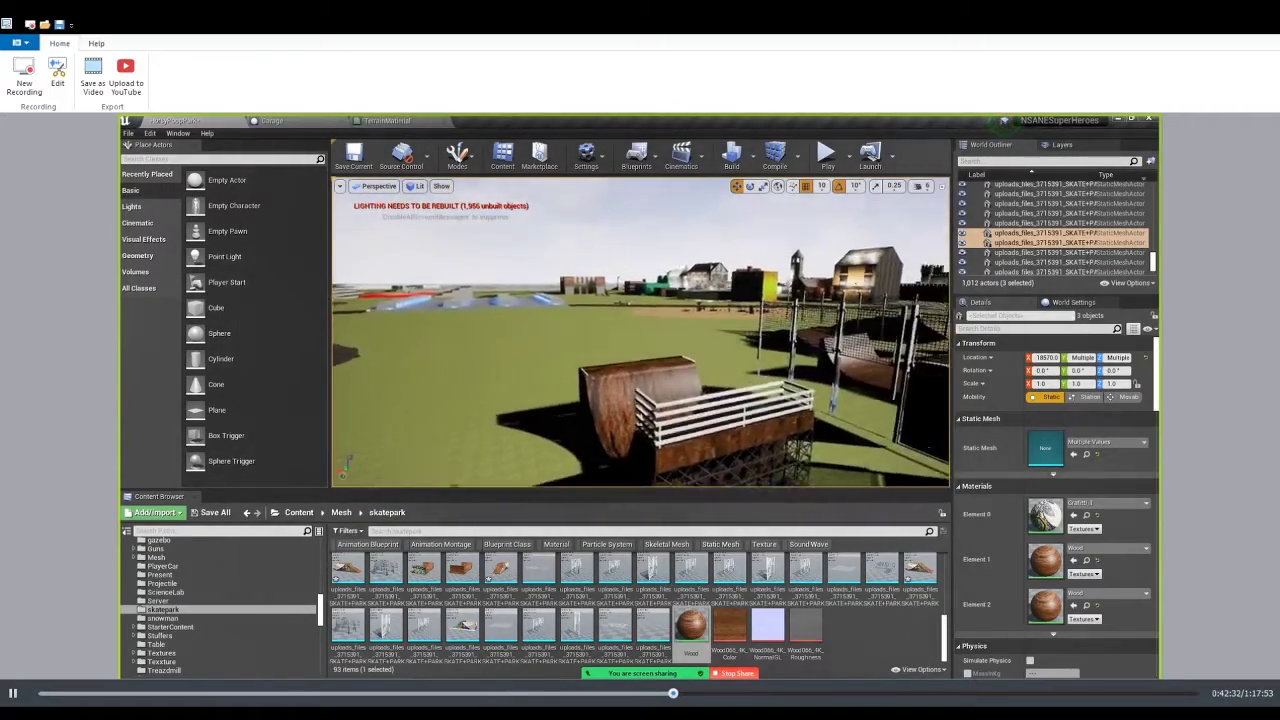
pyautogui.press('w')
pyautogui.press('s')
pyautogui.moveTo(484, 402); pyautogui.dragTo(481, 404, button='right')
pyautogui.press('a')
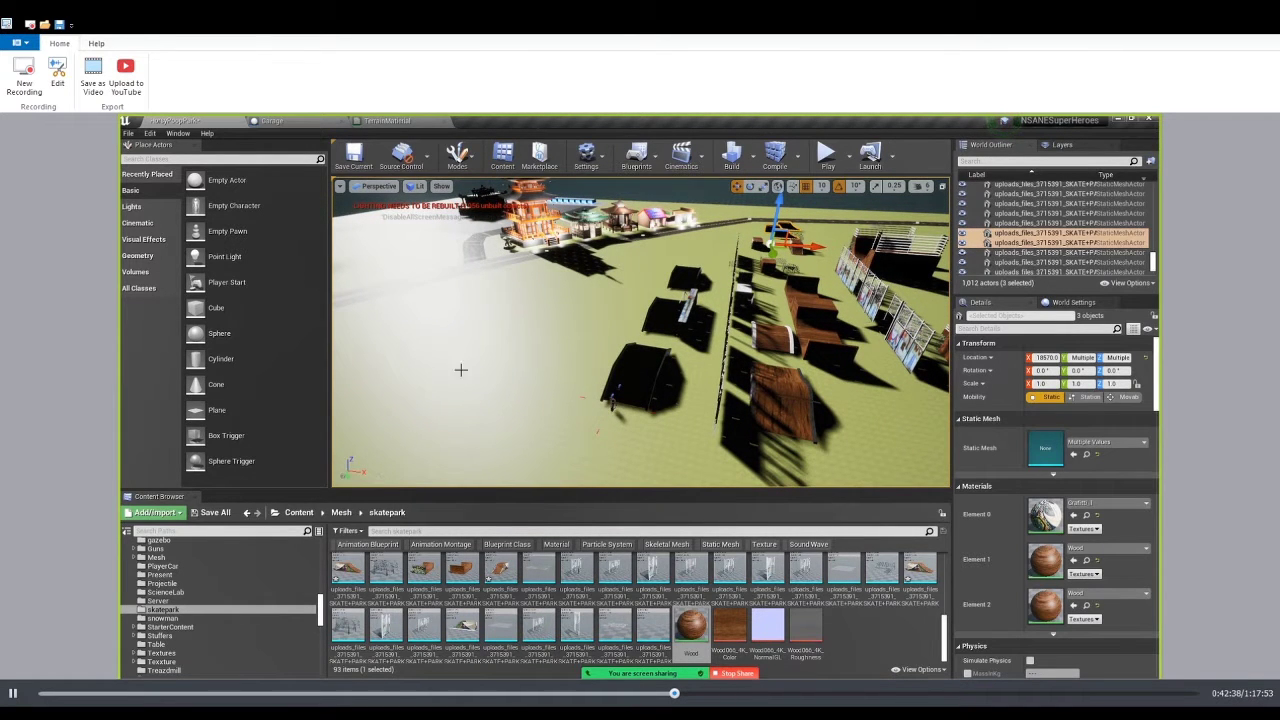
# Review the landscape paint target layers, from grass to bricker, and return the editor to Select mode
pyautogui.click(459, 160)
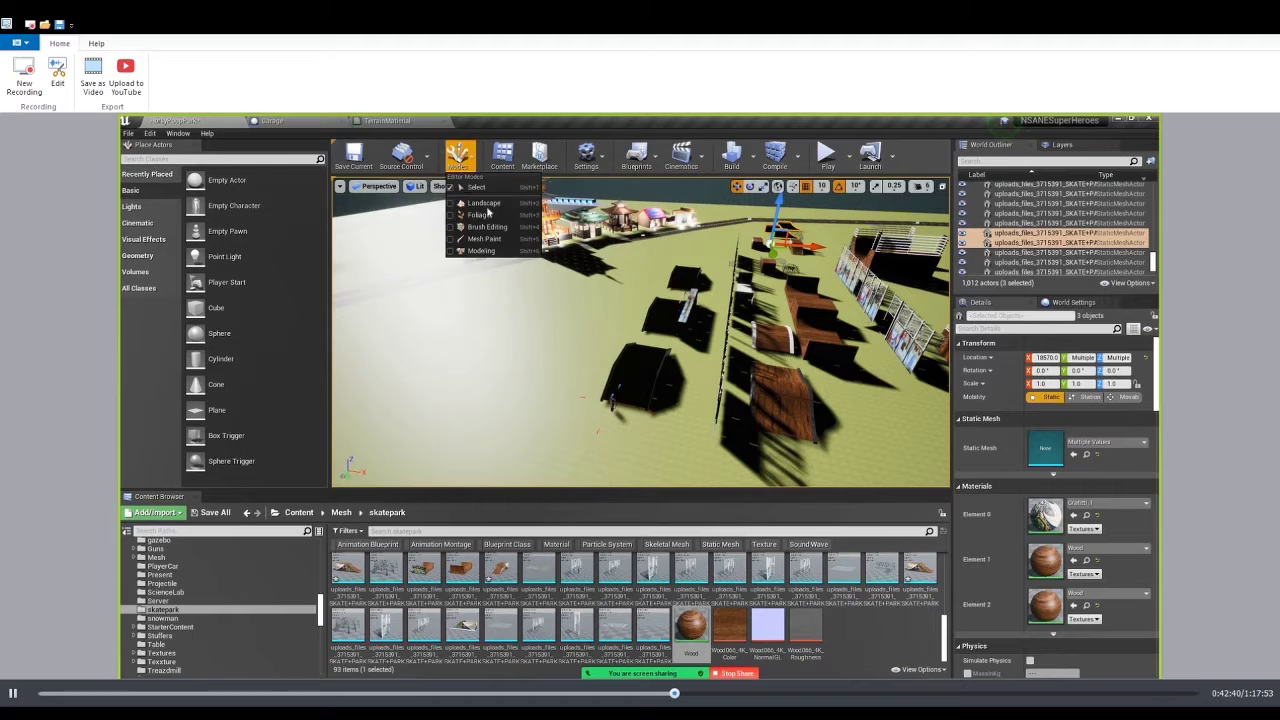
pyautogui.click(480, 203)
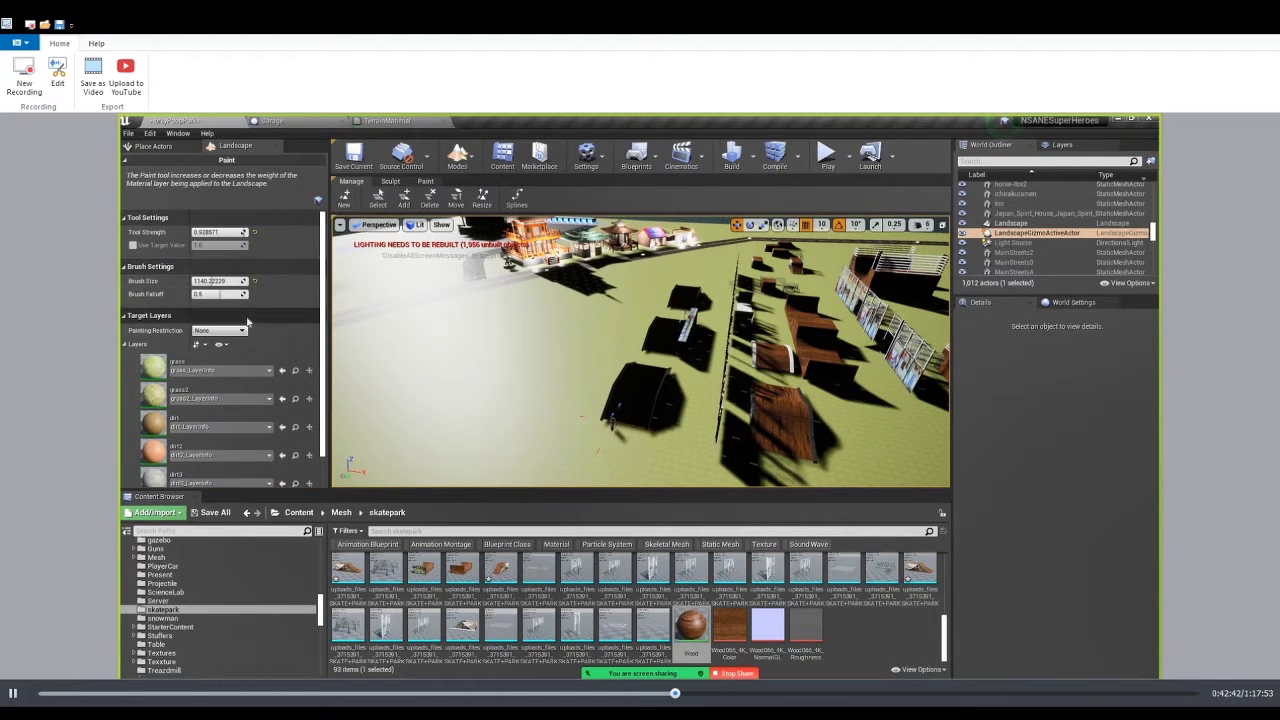
pyautogui.scroll(-5, 272, 408)
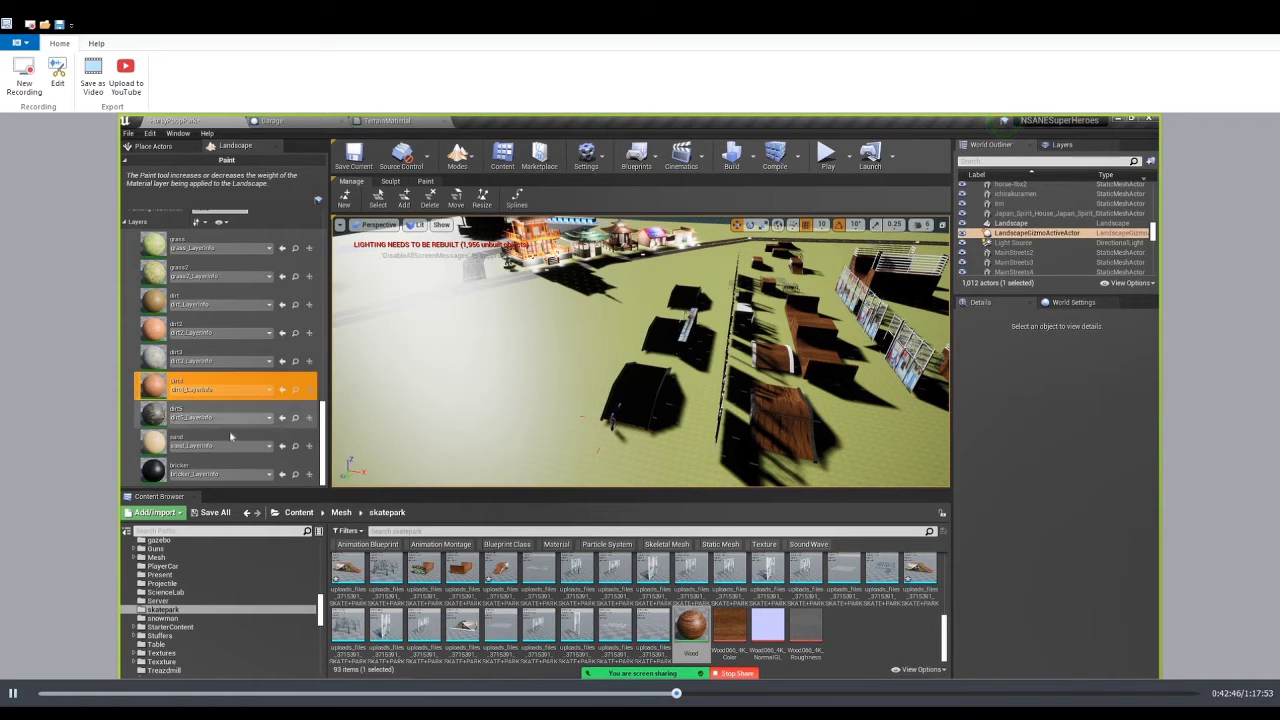
pyautogui.scroll(3, 254, 402)
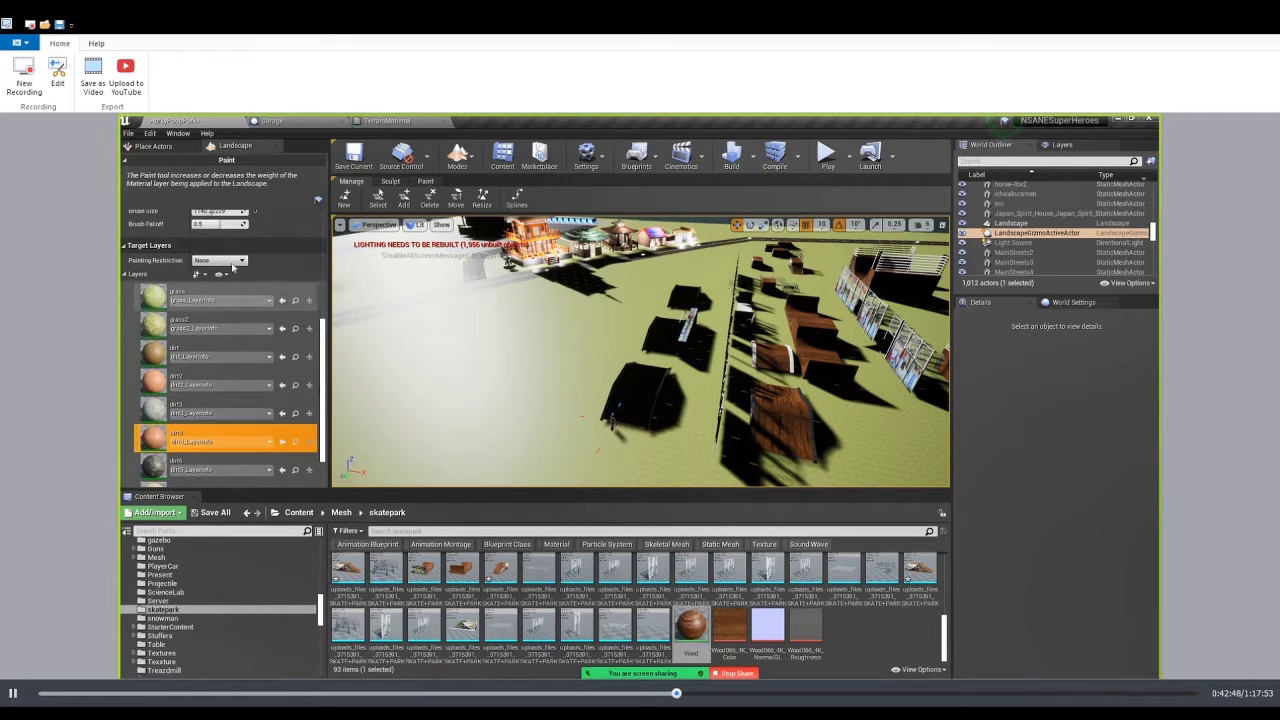
pyautogui.click(164, 146)
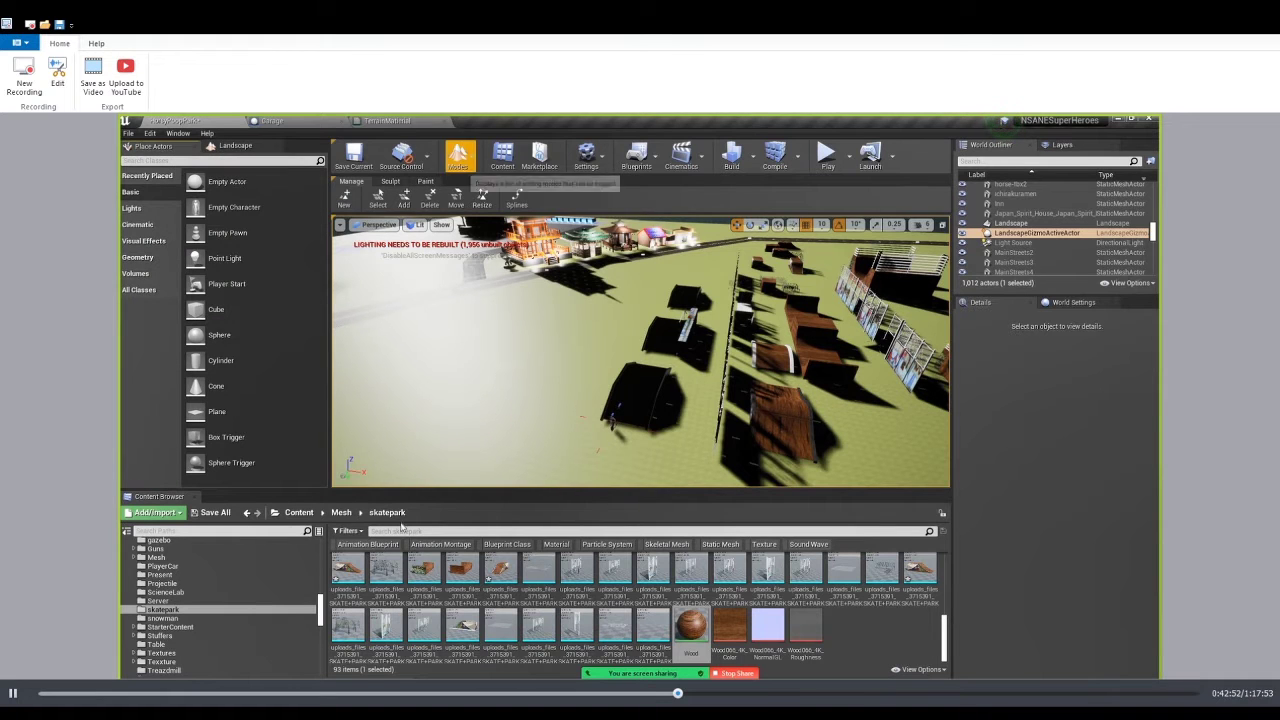
pyautogui.click(230, 146)
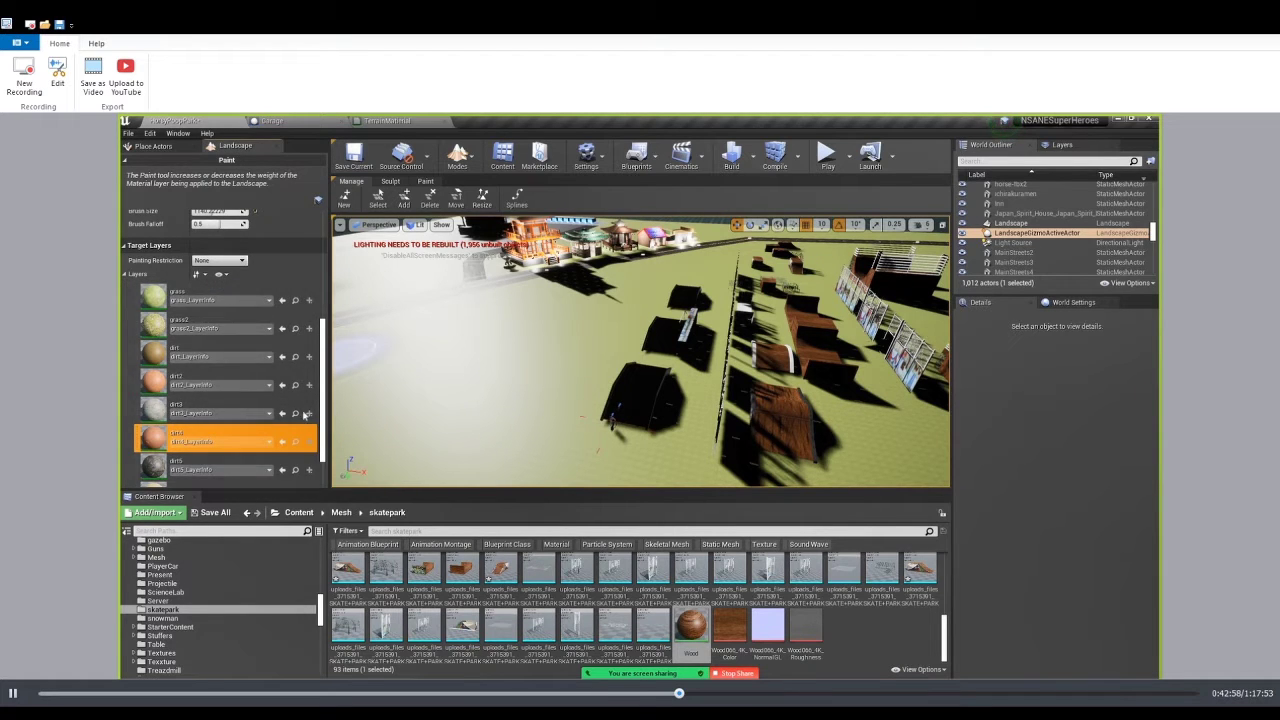
pyautogui.scroll(-2, 305, 415)
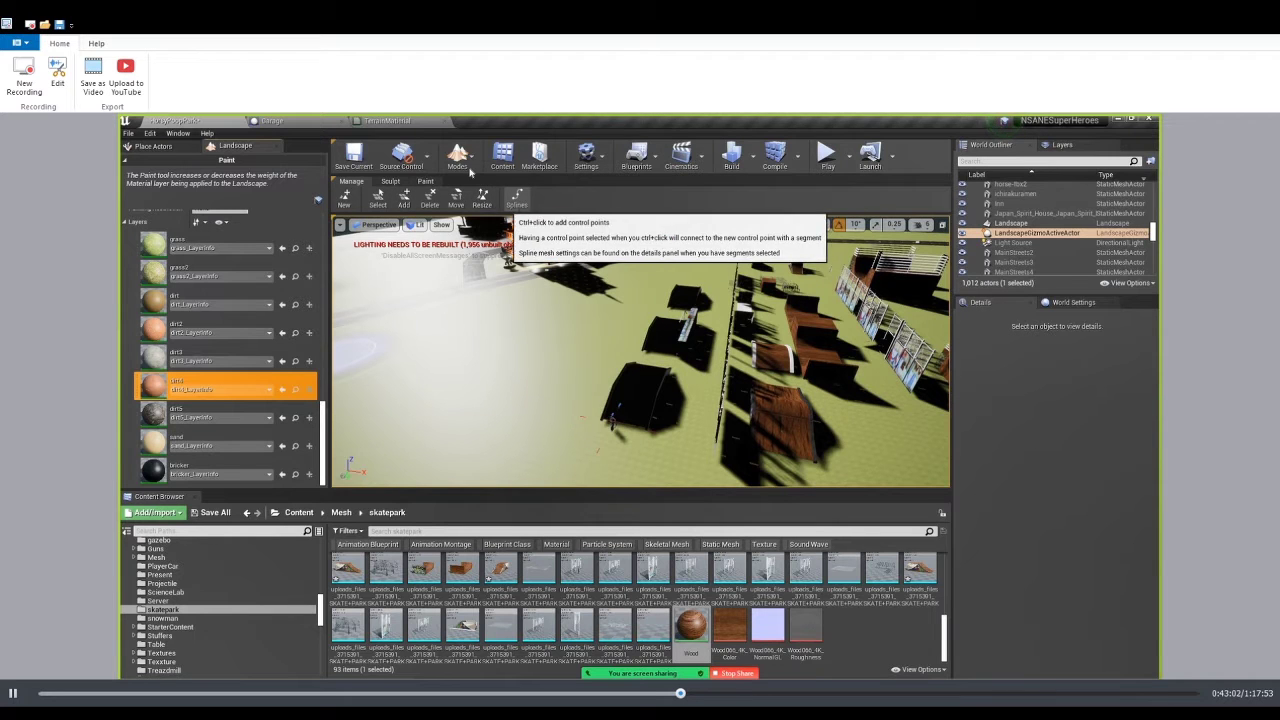
pyautogui.click(457, 155)
pyautogui.click(476, 187)
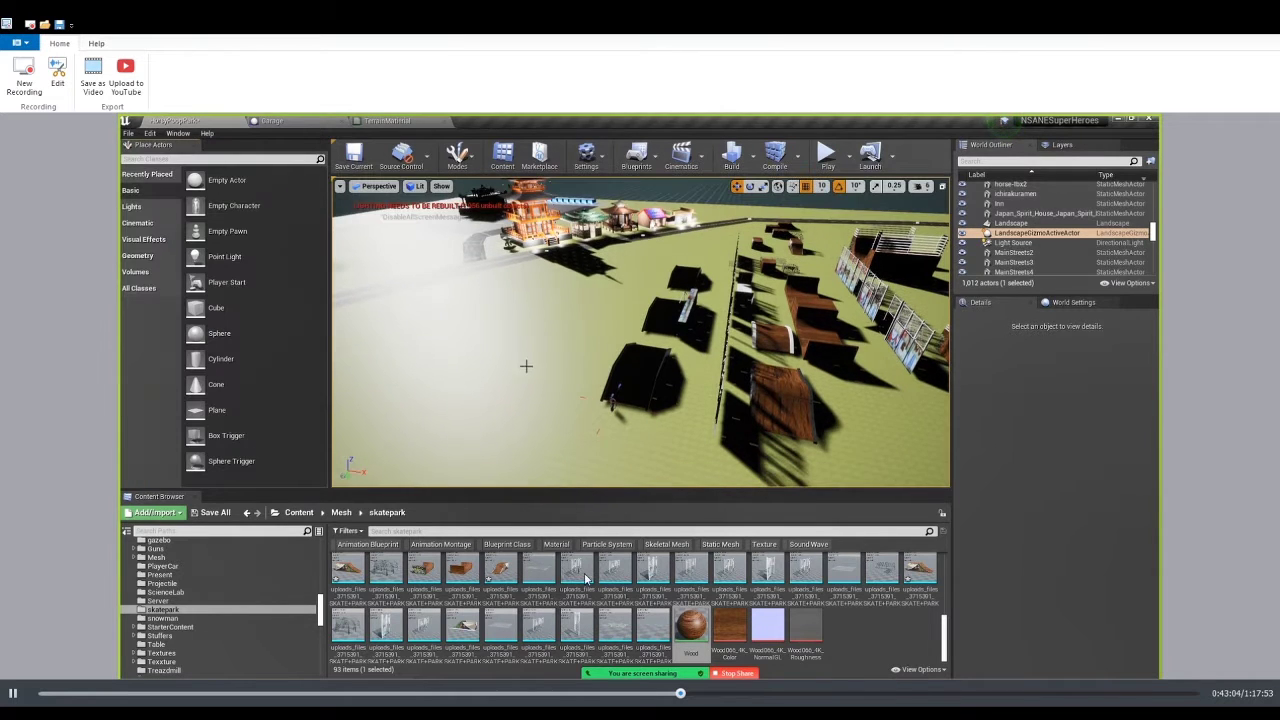
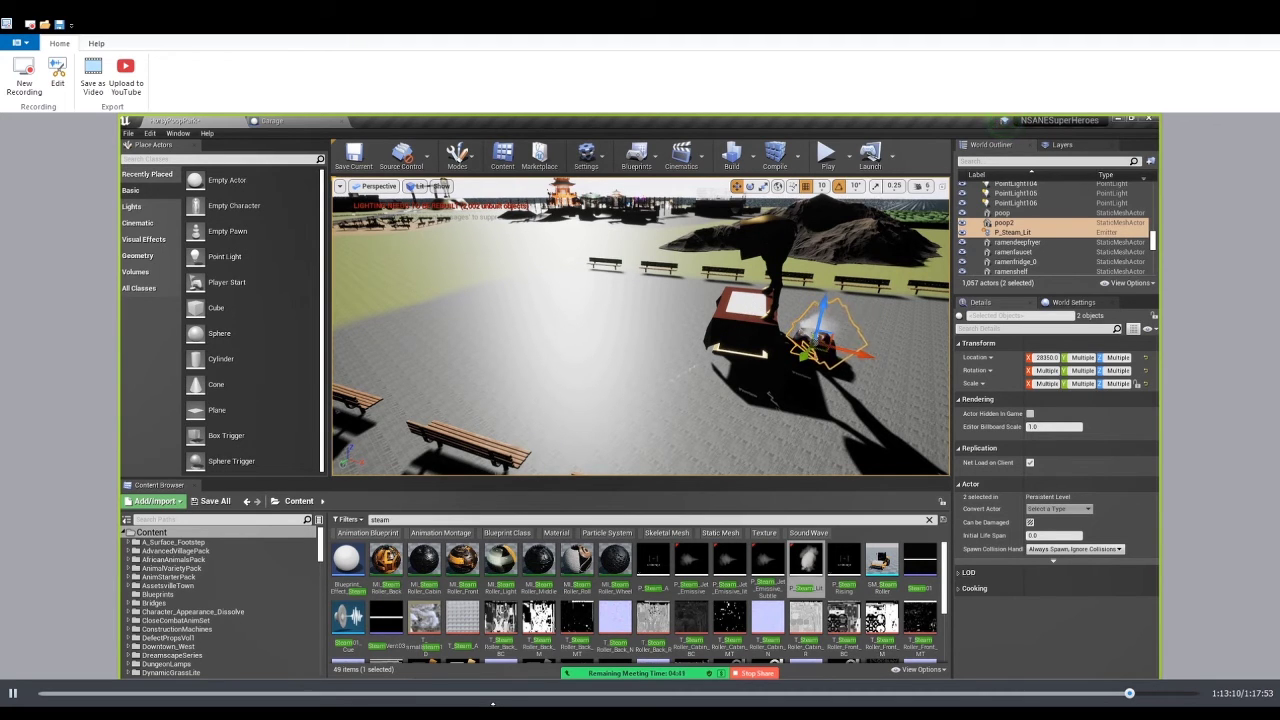
# Try to move the church altar and the statue standing on it together across the paved plaza
pyautogui.click(746, 328)
pyautogui.keyDown('ctrl'); pyautogui.click(748, 347); pyautogui.keyUp('ctrl')
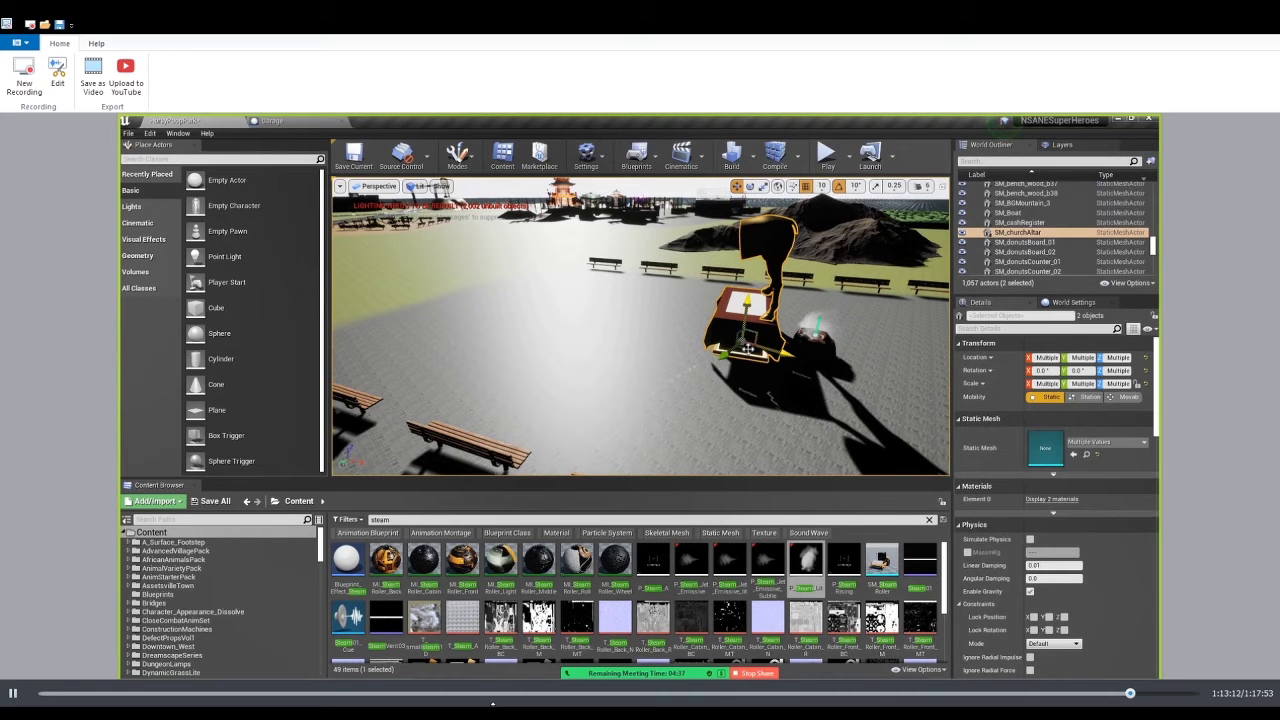
pyautogui.moveTo(743, 346); pyautogui.dragTo(764, 355)
pyautogui.press('w')
pyautogui.moveTo(803, 363); pyautogui.dragTo(715, 360, button='right')
pyautogui.press('s')
pyautogui.hotkey('ctrl', 'z')
# Move the point light from inside the altar up beside the golden statue to light the figure
pyautogui.press('s')
pyautogui.press('s')
pyautogui.moveTo(453, 297)
pyautogui.mouseDown(button='right')
pyautogui.moveTo(410, 300)
pyautogui.moveTo(430, 285)
pyautogui.moveTo(453, 297)
pyautogui.mouseUp(button='right')
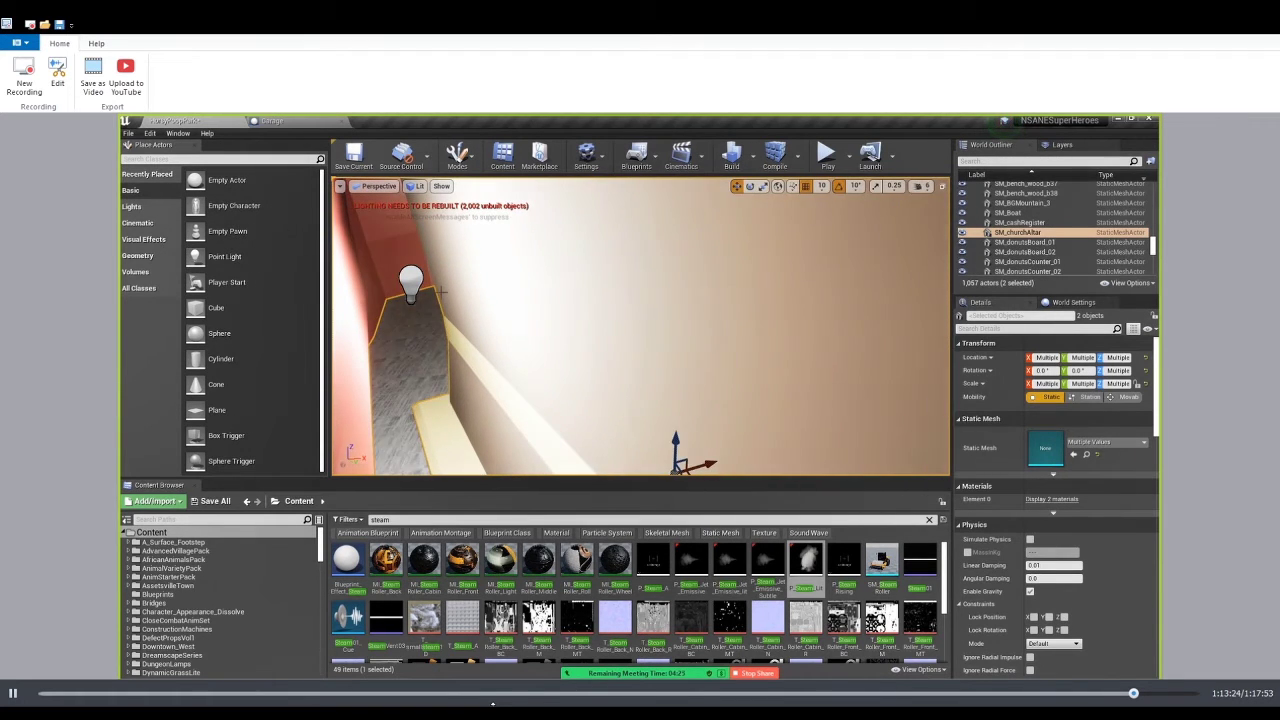
pyautogui.click(411, 283)
pyautogui.press('s')
pyautogui.moveTo(411, 283); pyautogui.dragTo(385, 285, button='right')
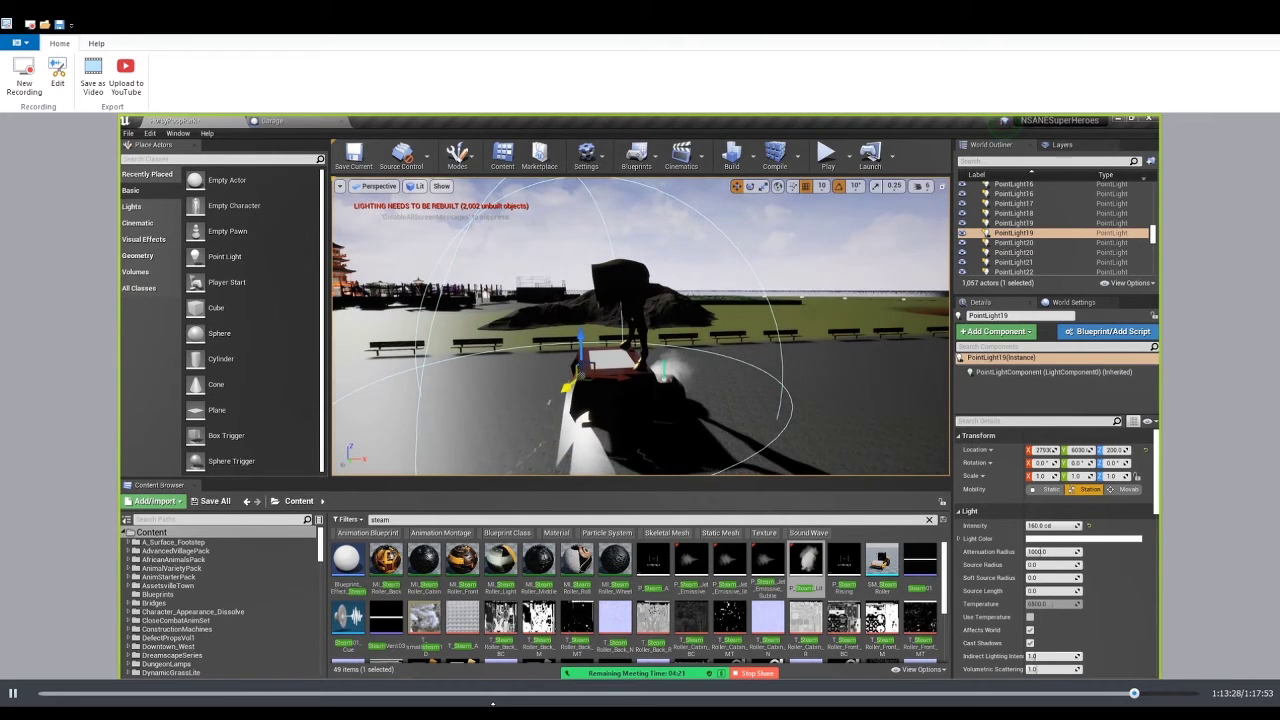
pyautogui.moveTo(590, 380); pyautogui.dragTo(500, 305)
pyautogui.moveTo(637, 340); pyautogui.dragTo(655, 420, button='right')
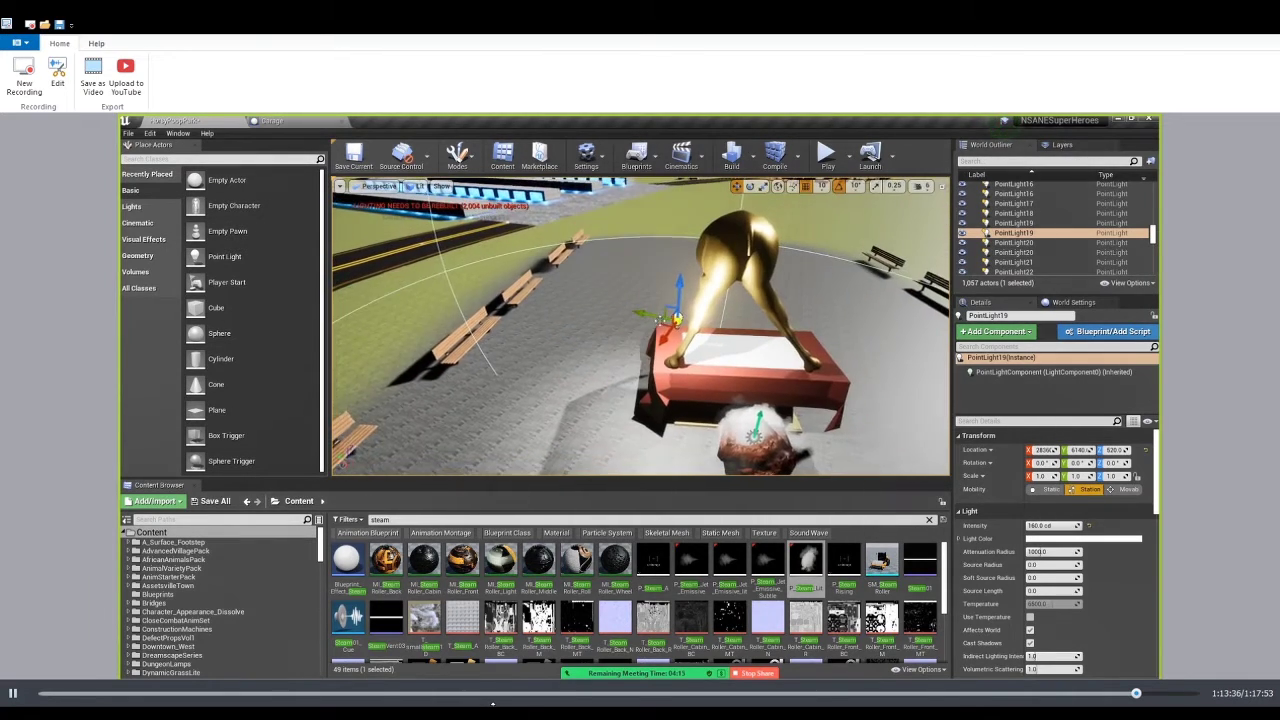
pyautogui.moveTo(672, 318); pyautogui.dragTo(697, 193)
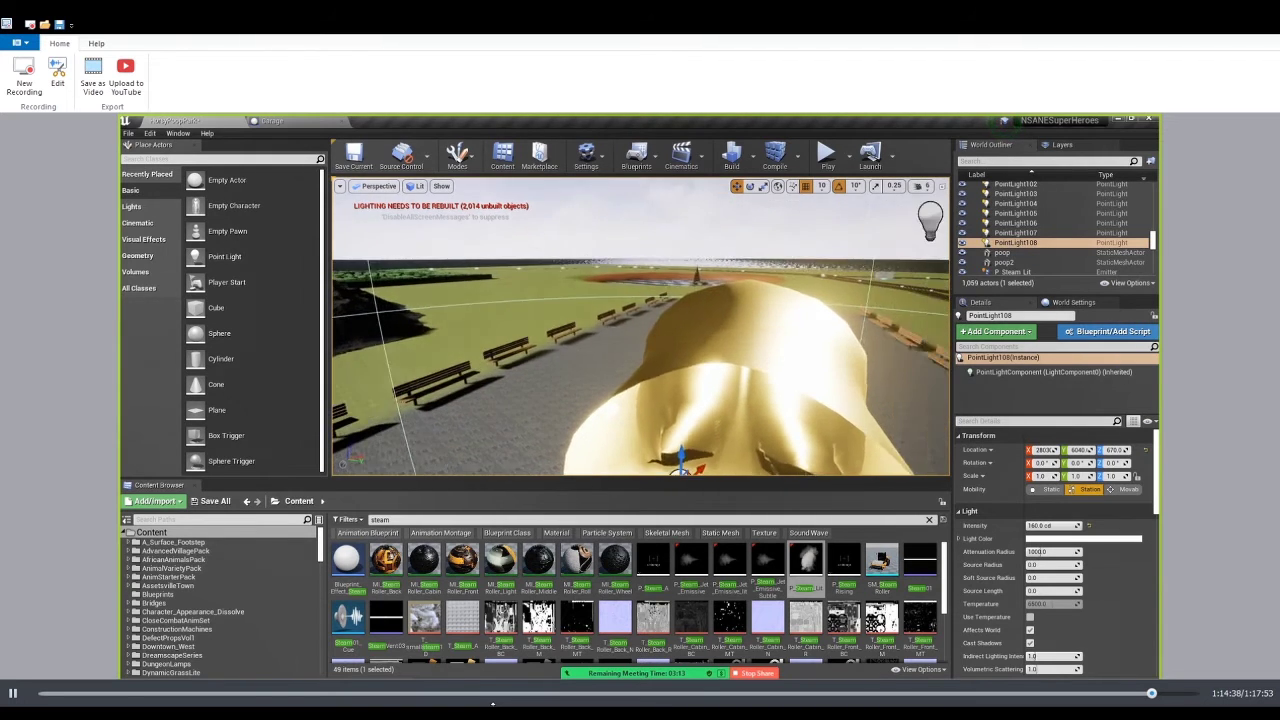
pyautogui.moveTo(640, 326); pyautogui.dragTo(680, 322, button='right')
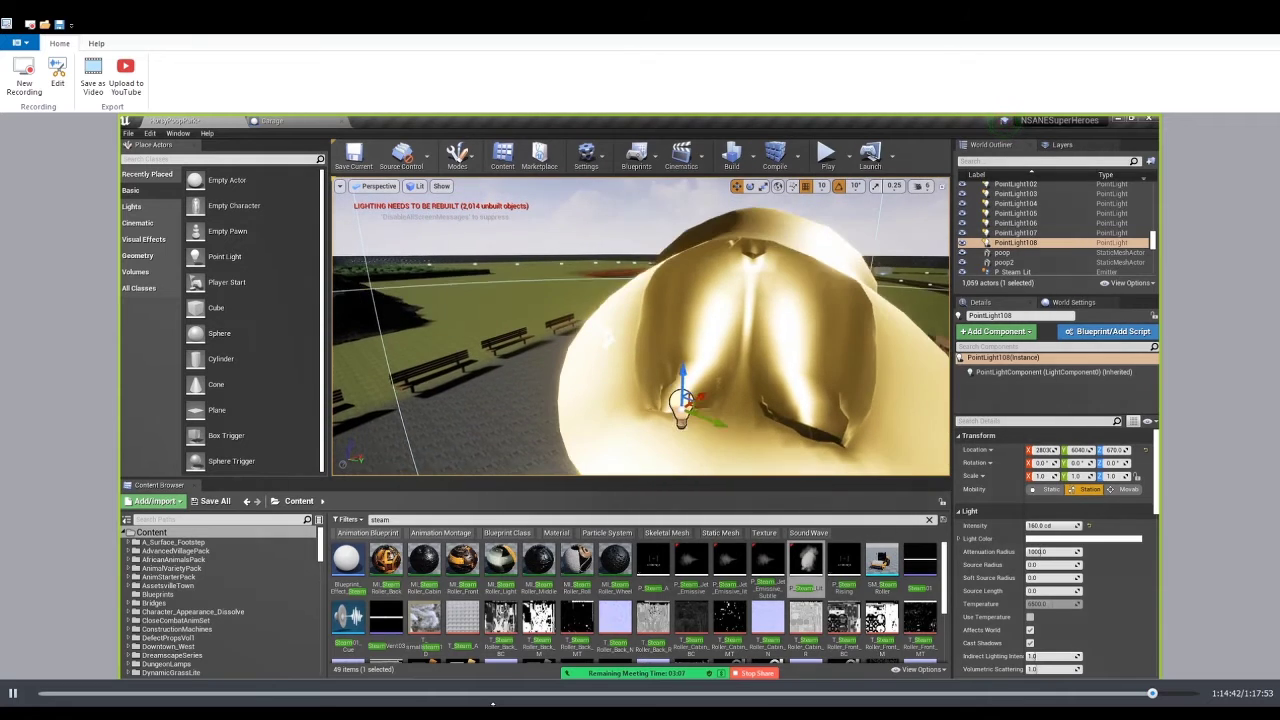